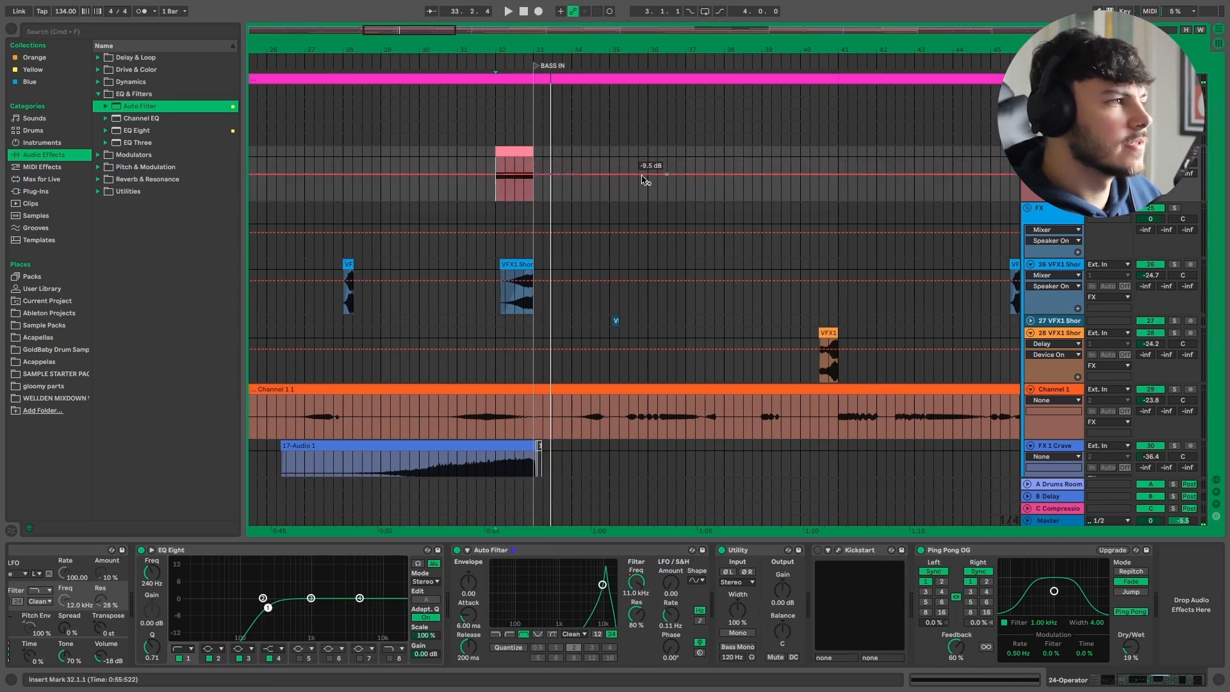
Lower the end point of the Operator track's Auto Filter frequency sweep at BASS IN to about 4.08 kHz, re-enable automation and audition it
click(476, 170)
key(space)
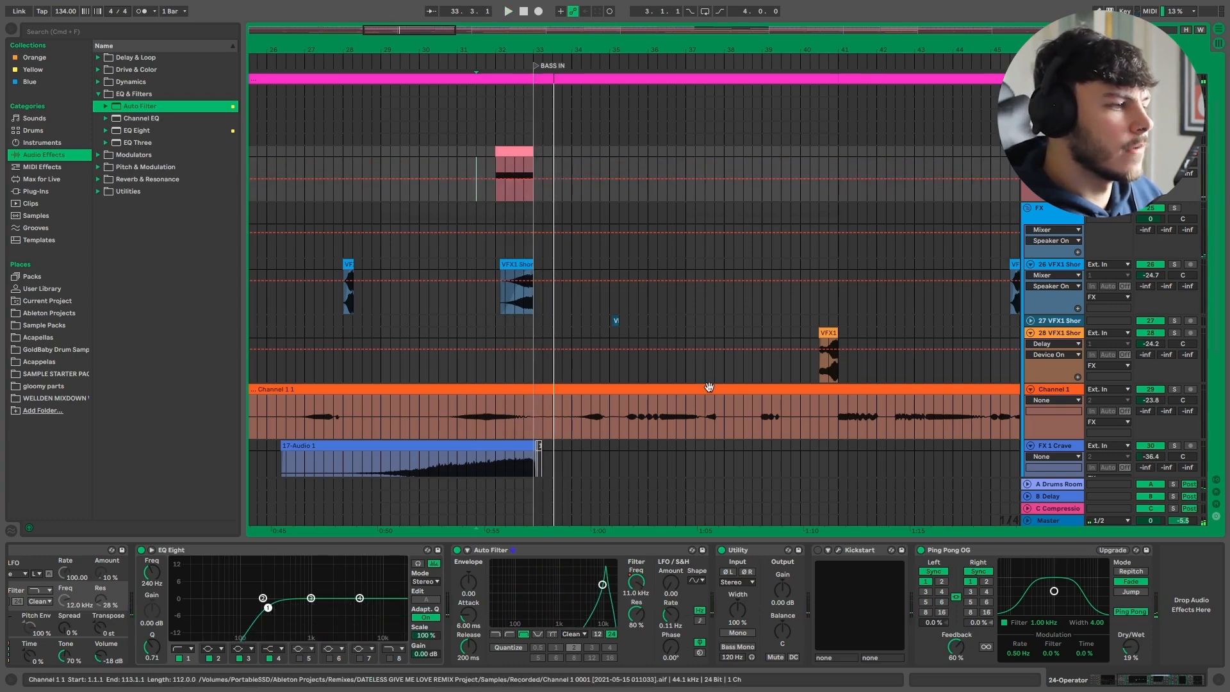
drag(637, 584, 637, 586)
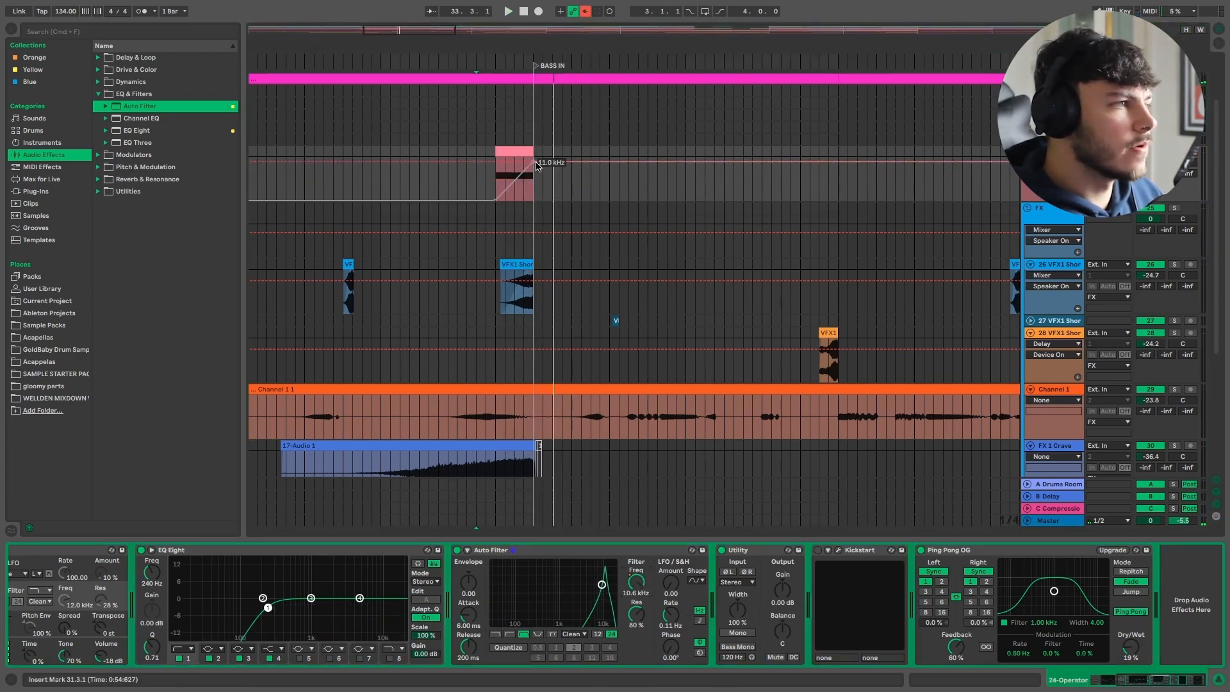
drag(534, 165, 534, 170)
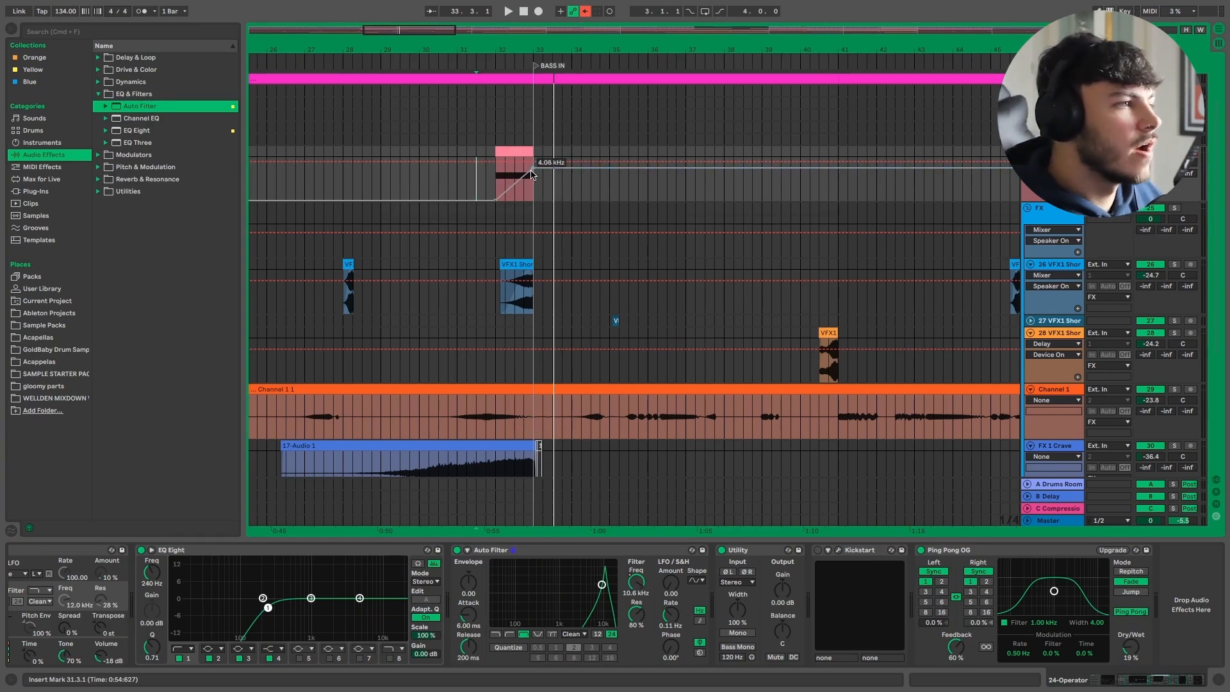
mouse_move(594, 3)
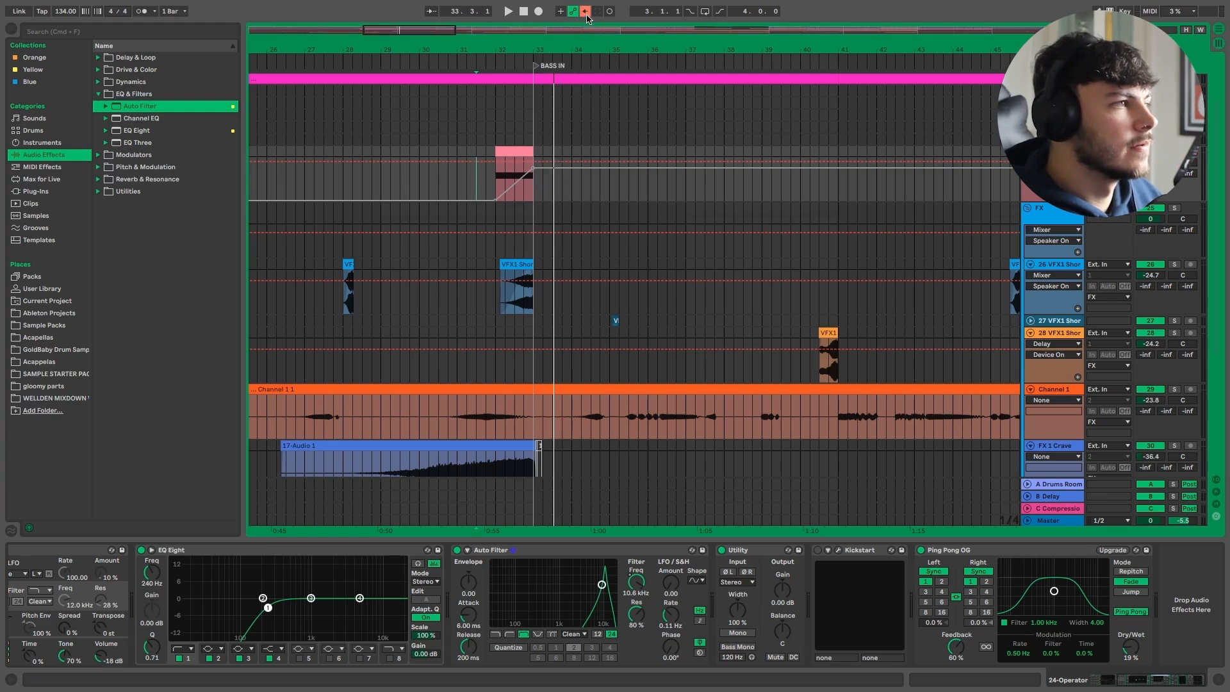
click(584, 11)
key(space)
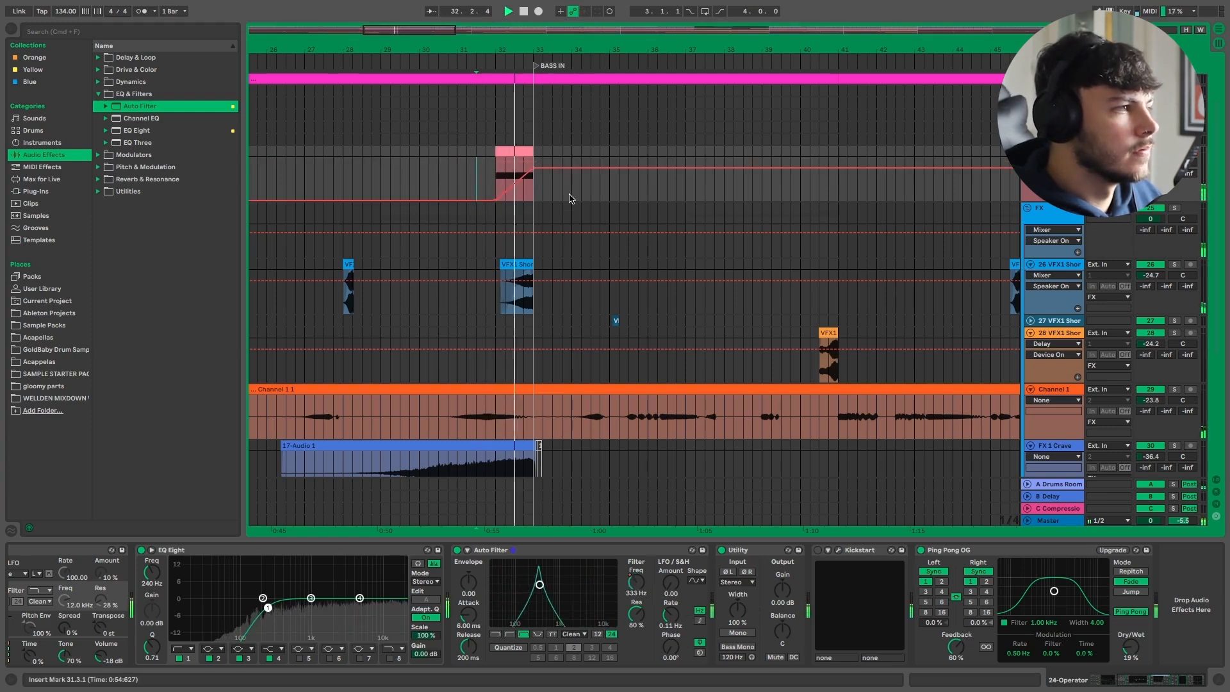
key(space)
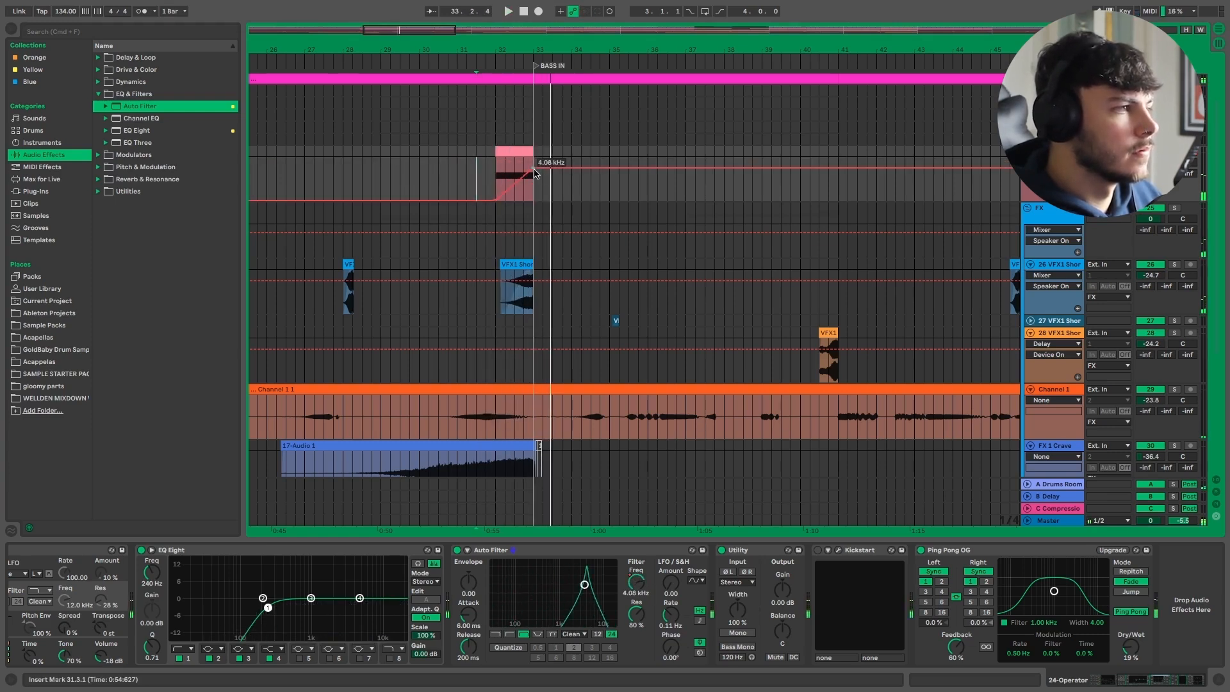
Raise the filter sweep's end point at BASS IN to about 6.06 kHz, curve its ramp and play from bar 32
drag(535, 169, 534, 165)
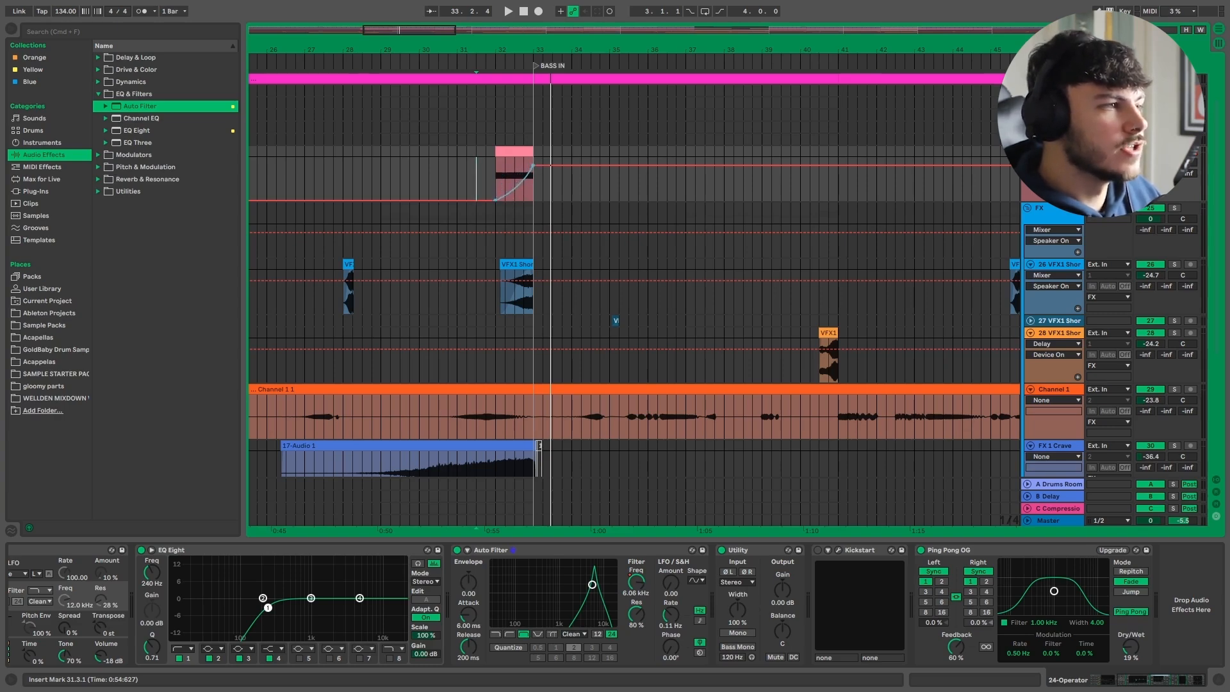
click(496, 185)
key(space)
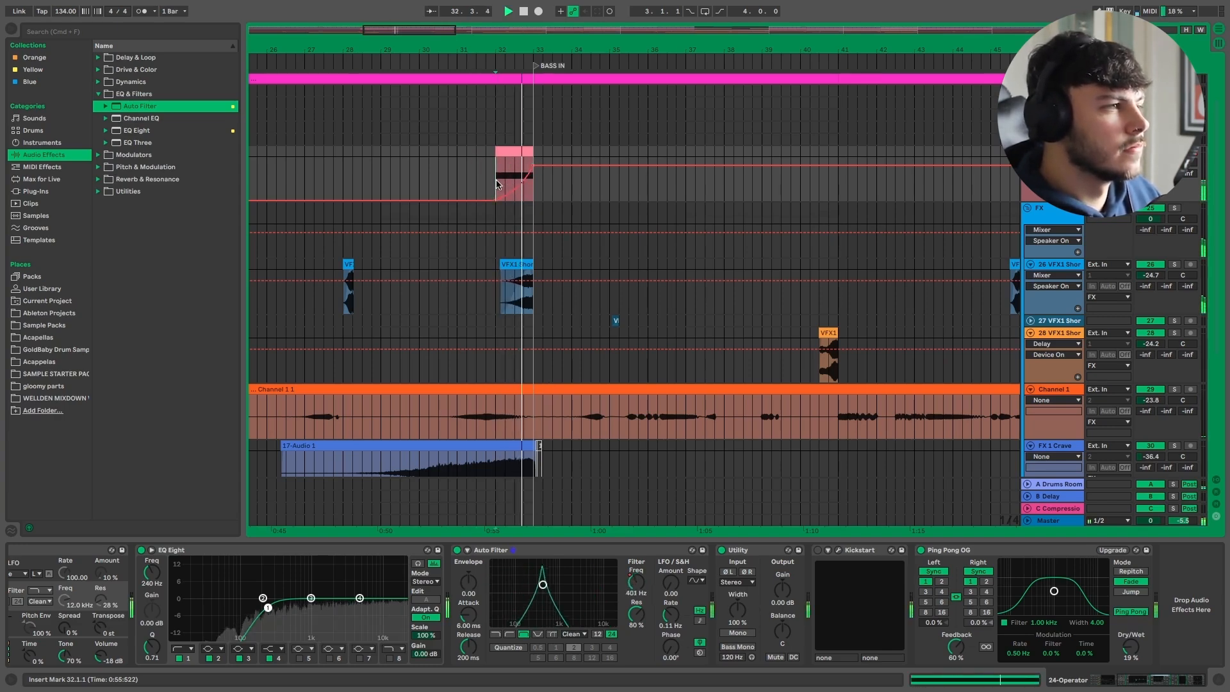
scroll(539, 172, up, 2)
scroll(539, 172, up, 3)
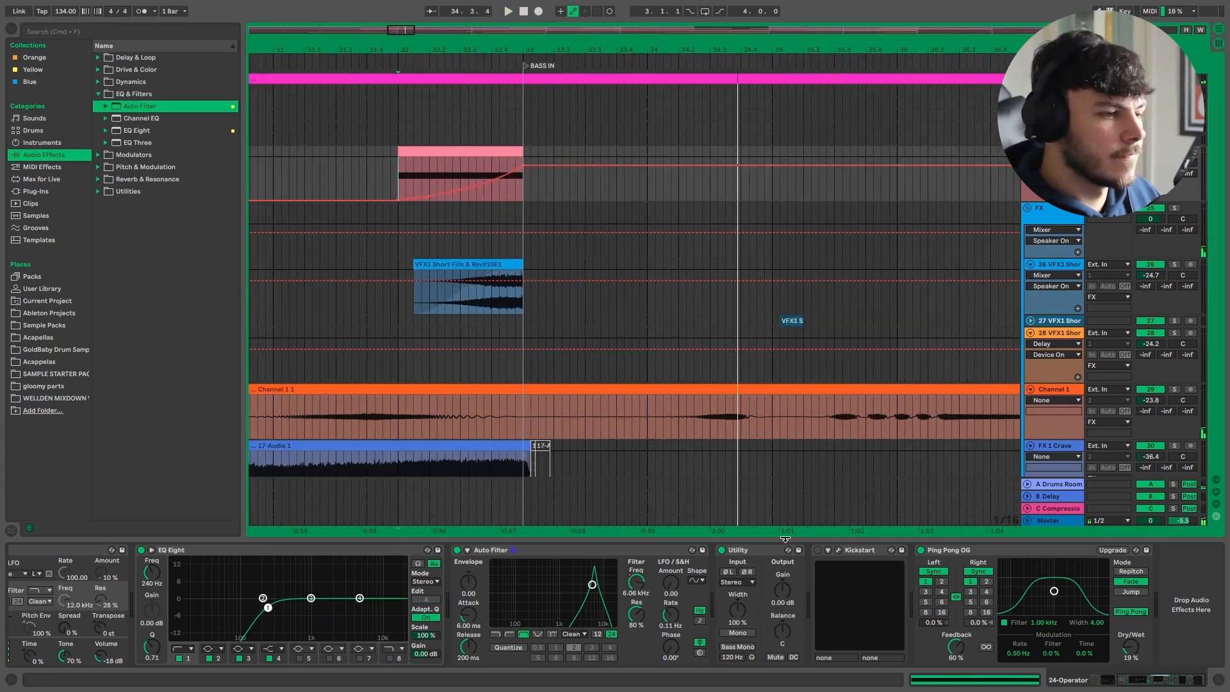
Set the filter sweep's end point to about 5.49 kHz, reshape its ramp into a gentle curve and audition the transition
click(926, 592)
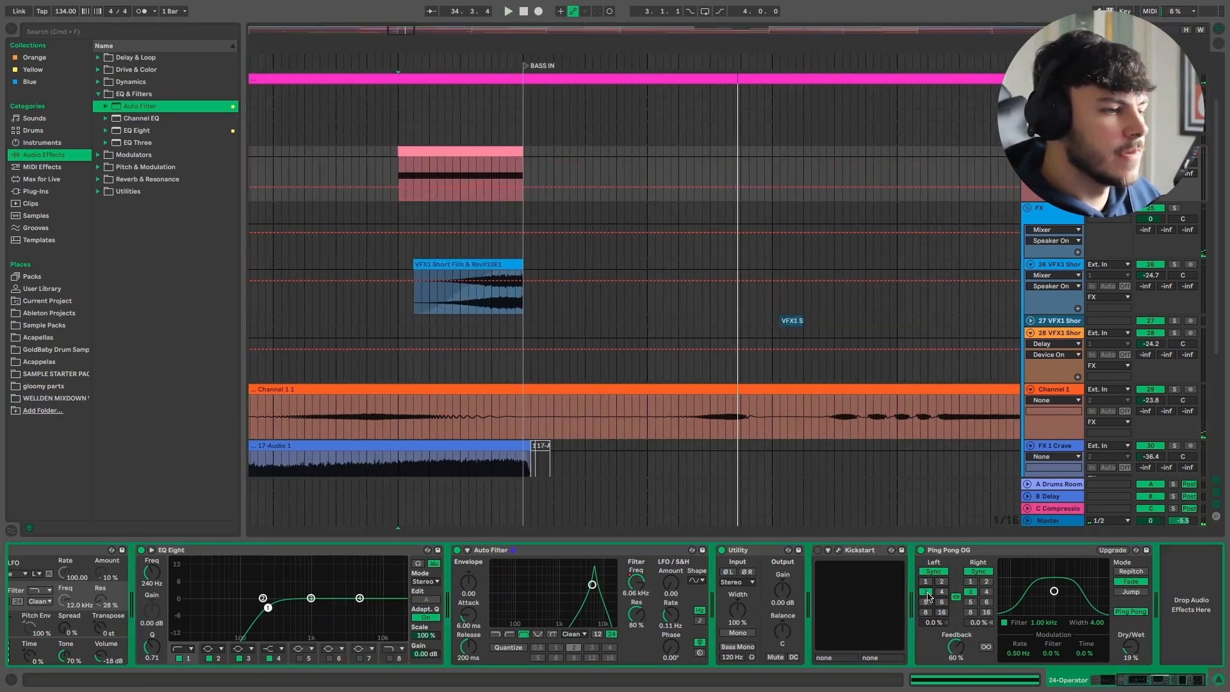
click(434, 199)
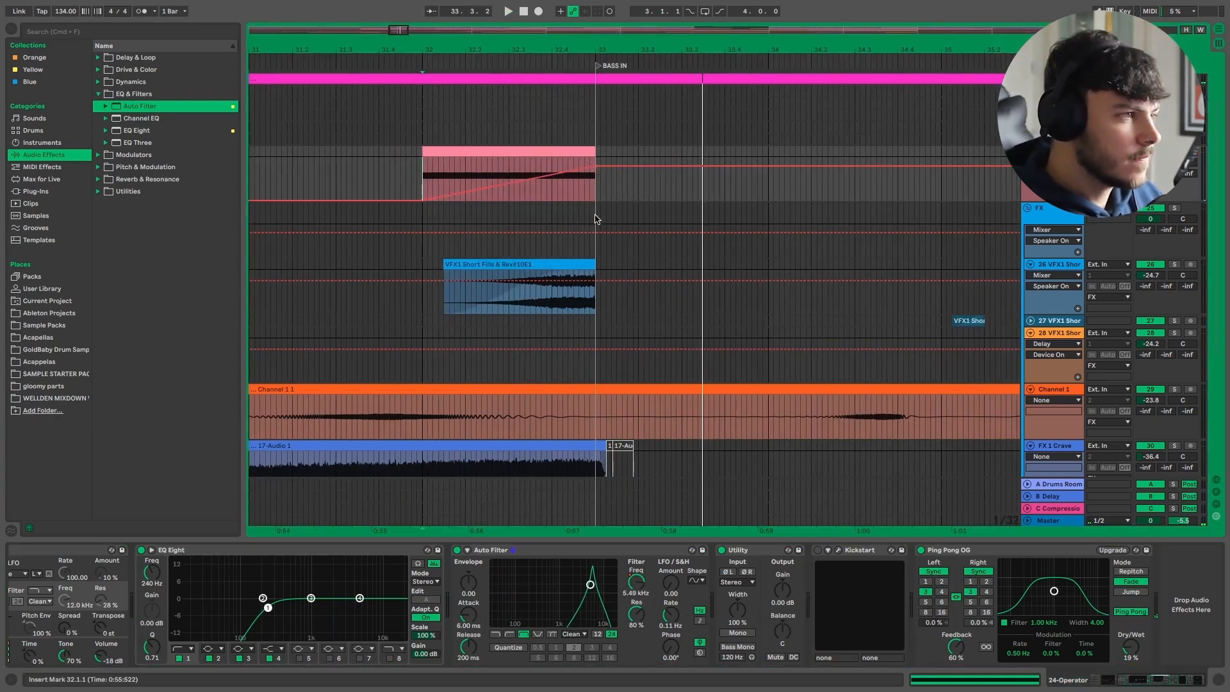
click(595, 219)
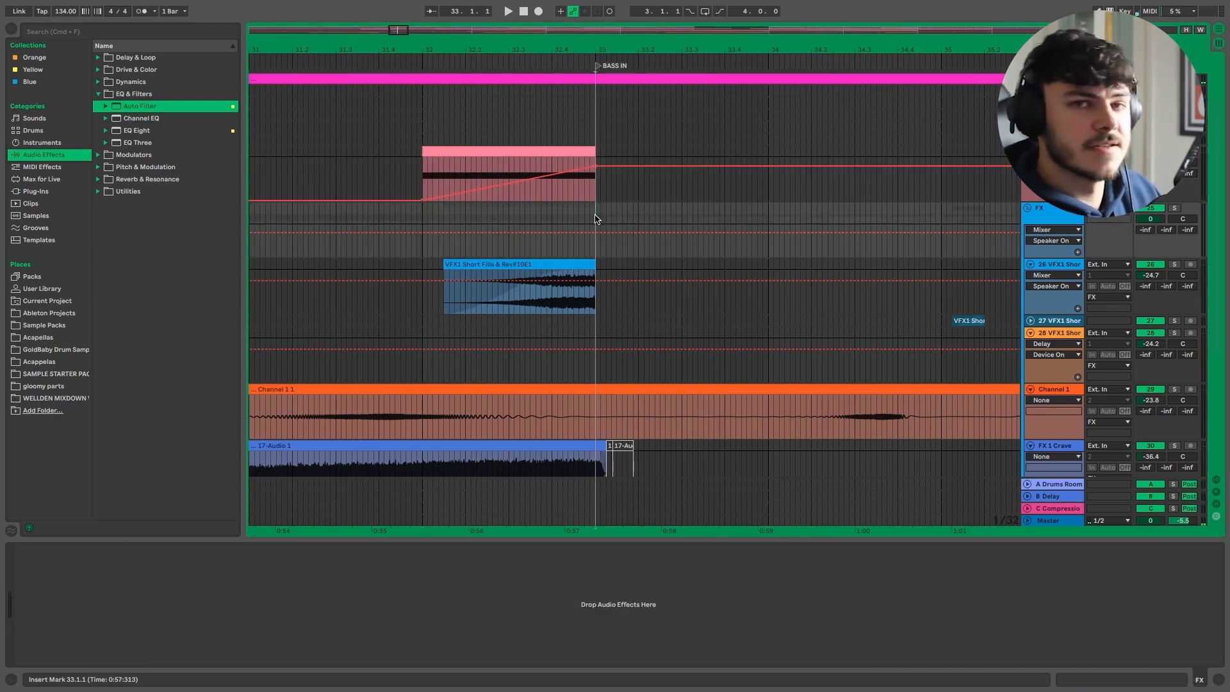
drag(591, 172, 595, 166)
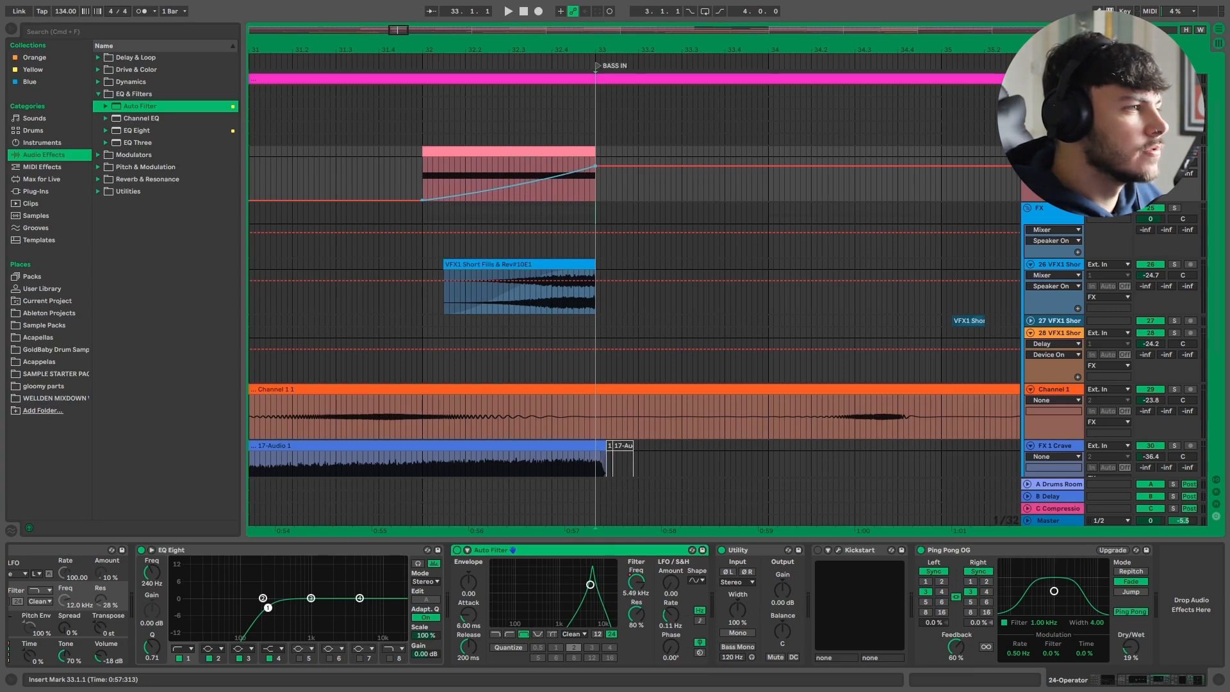
click(412, 176)
key(space)
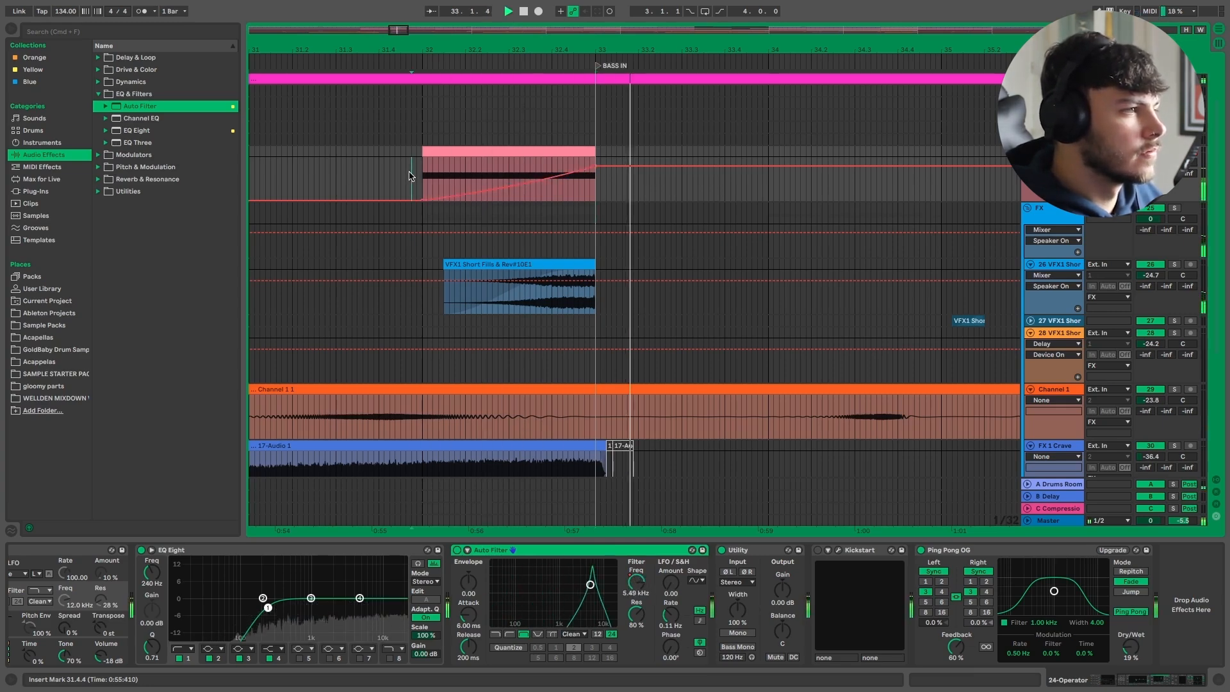
scroll(584, 226, down, 5)
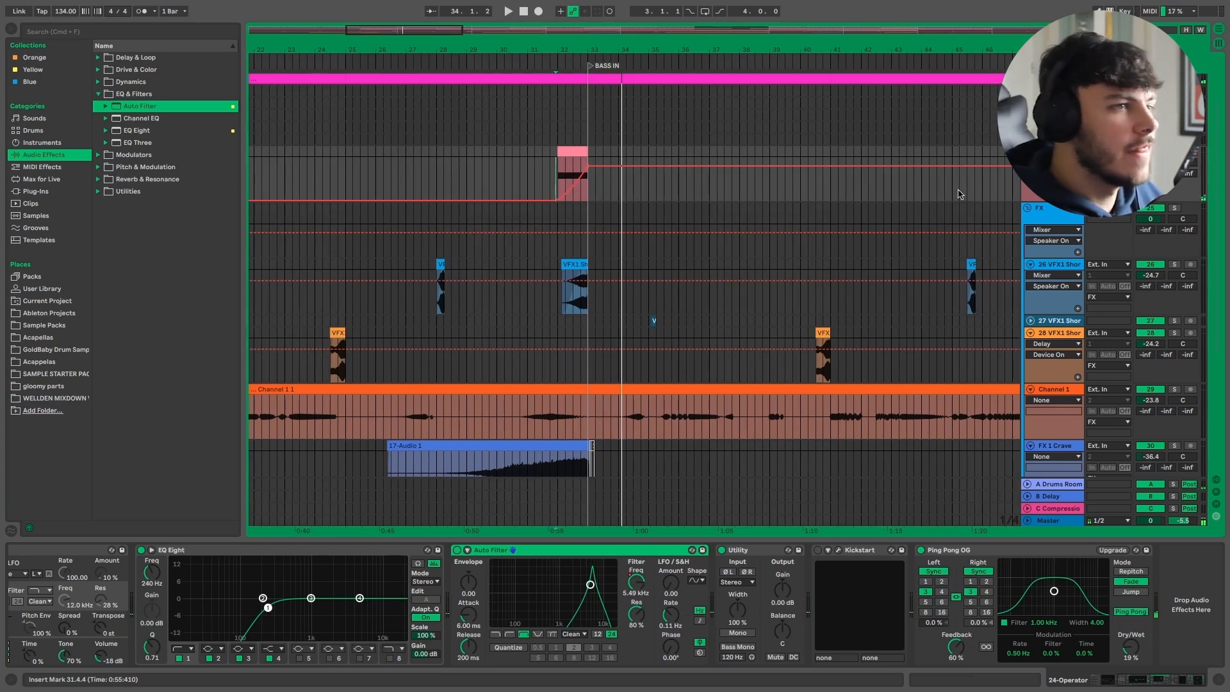
key(space)
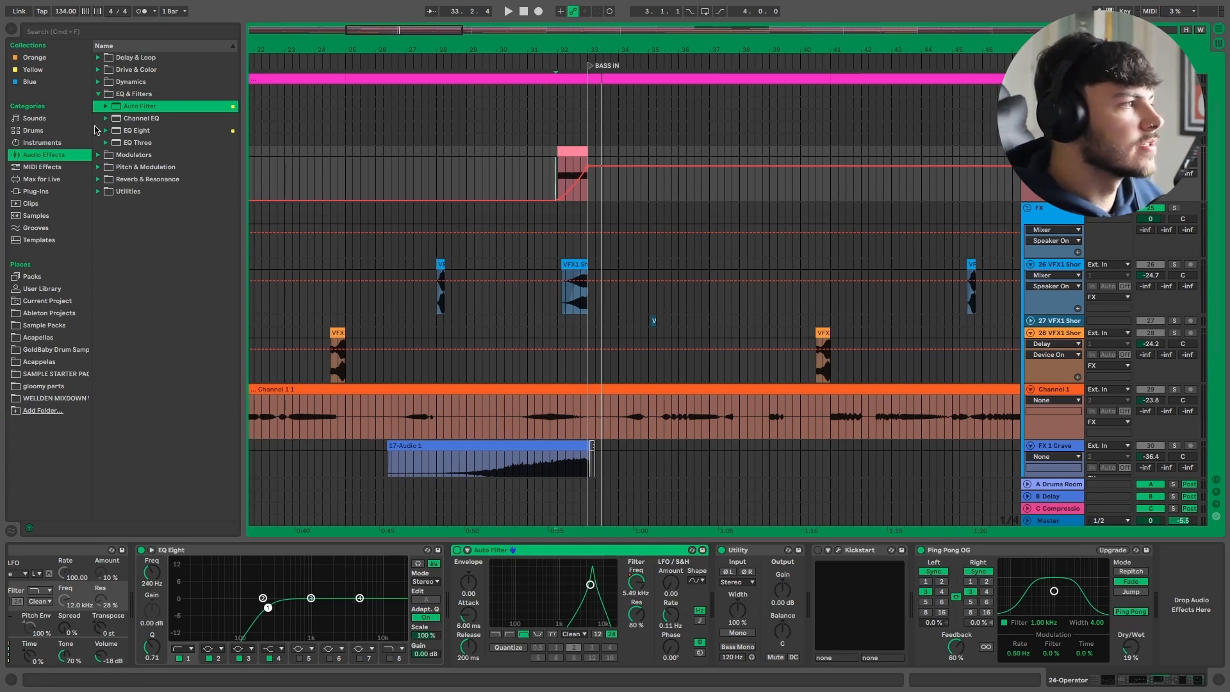
Add a Spectral Resonator from the Reverb & Resonance effects between Auto Filter and Utility on the Operator track
click(98, 179)
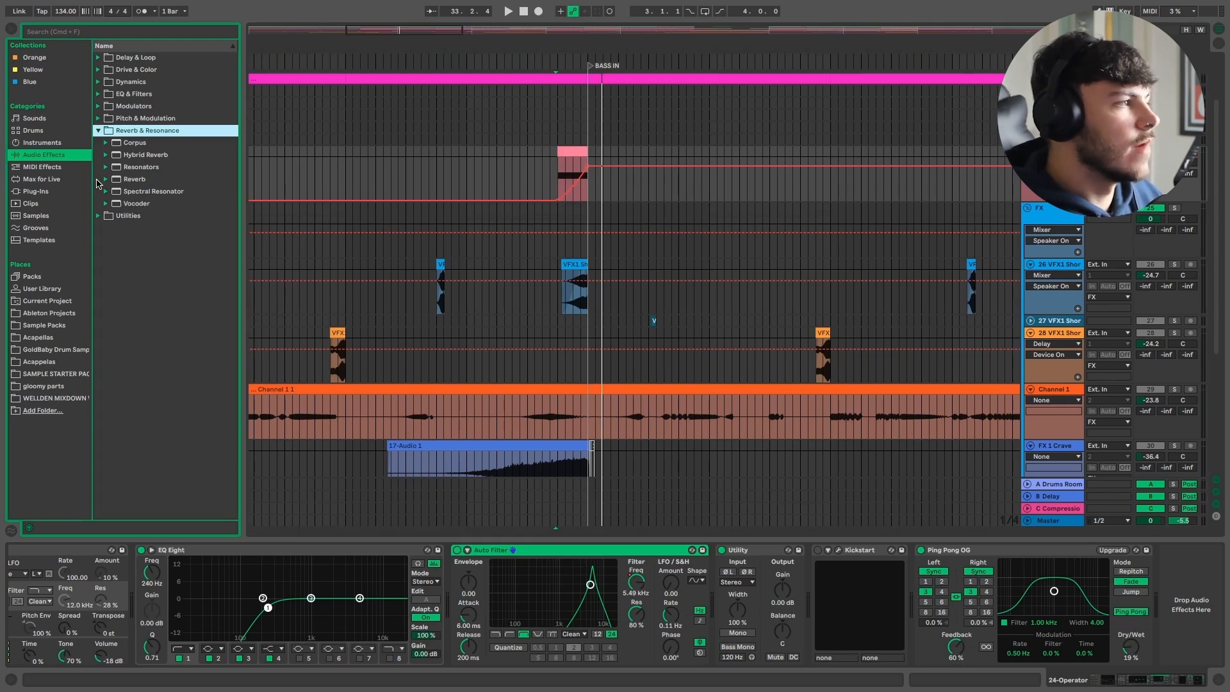
drag(131, 195, 660, 386)
drag(713, 520, 720, 585)
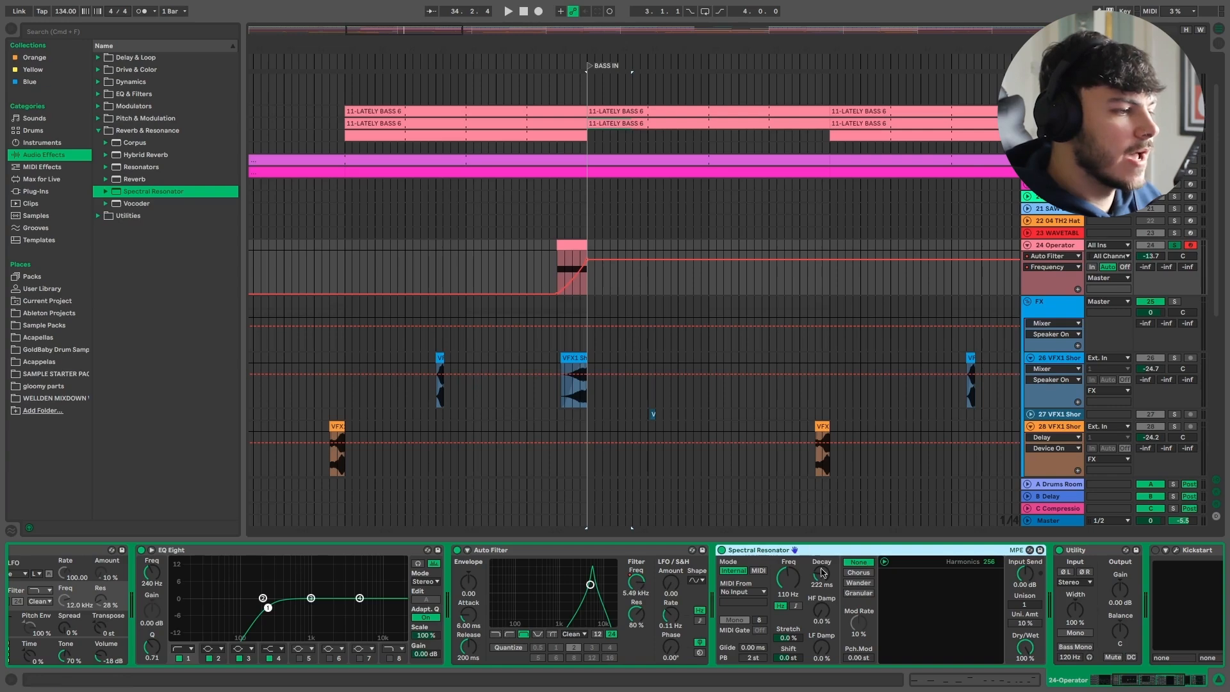
Switch the Spectral Resonator's frequency to note mode, tune it to E1 and play the riser from bar 32
click(795, 606)
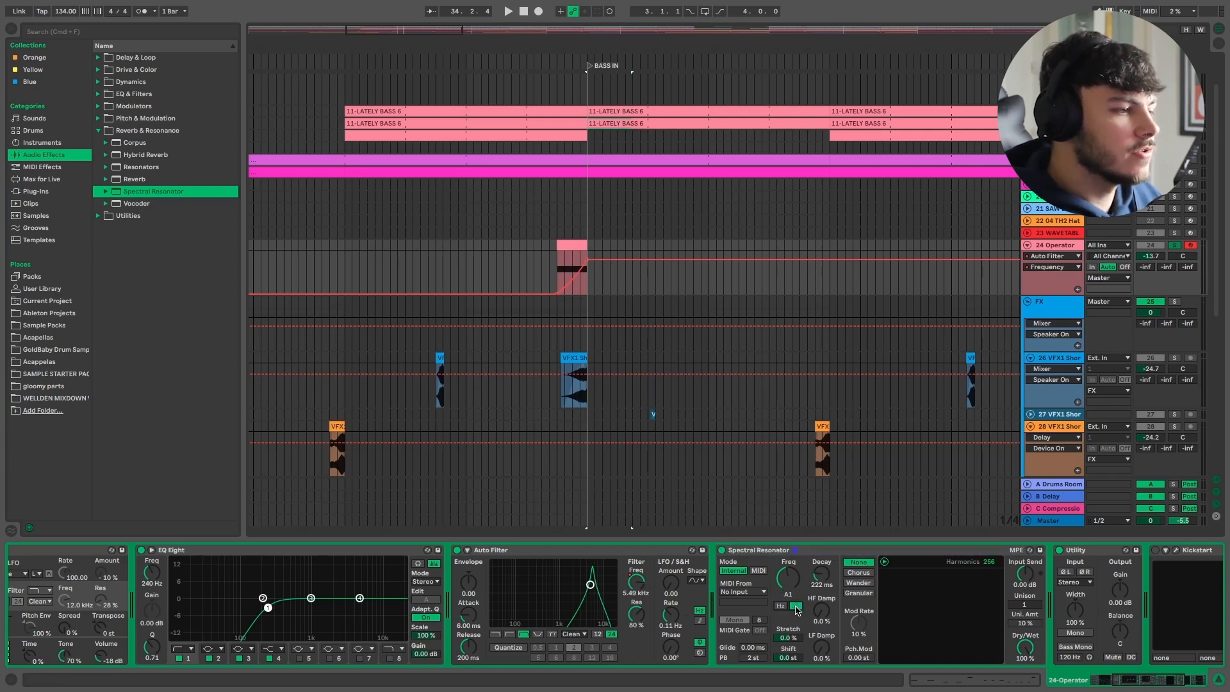
click(788, 579)
drag(789, 579, 789, 584)
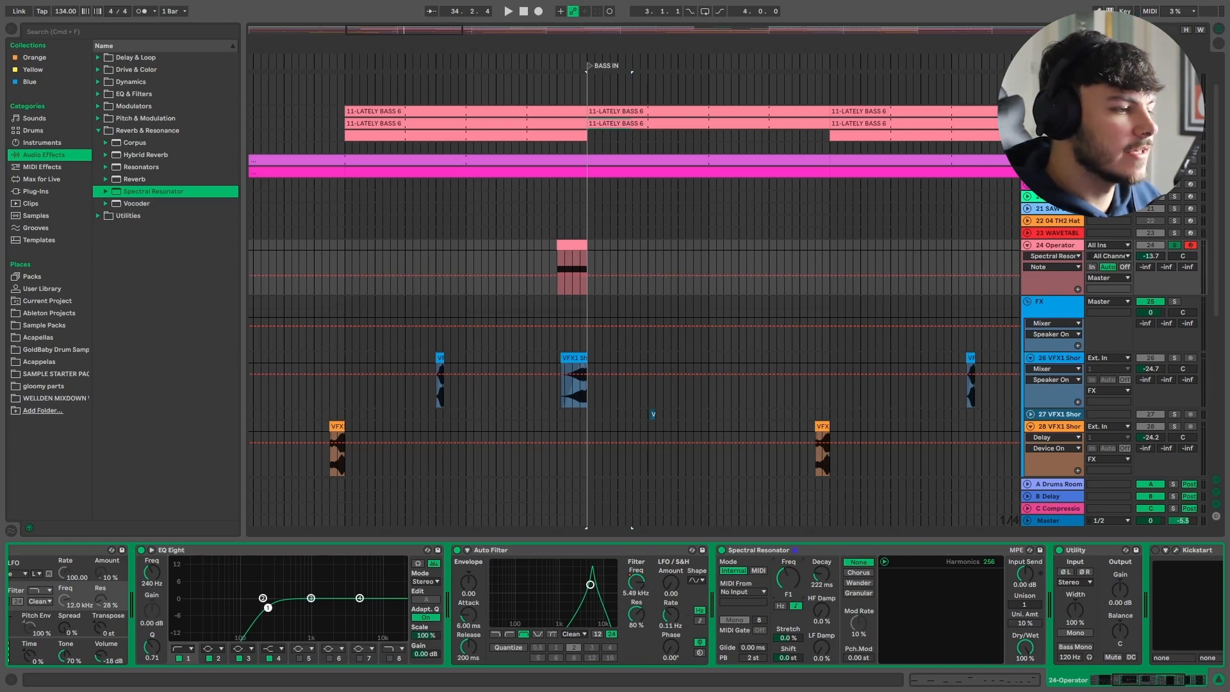
click(558, 269)
key(space)
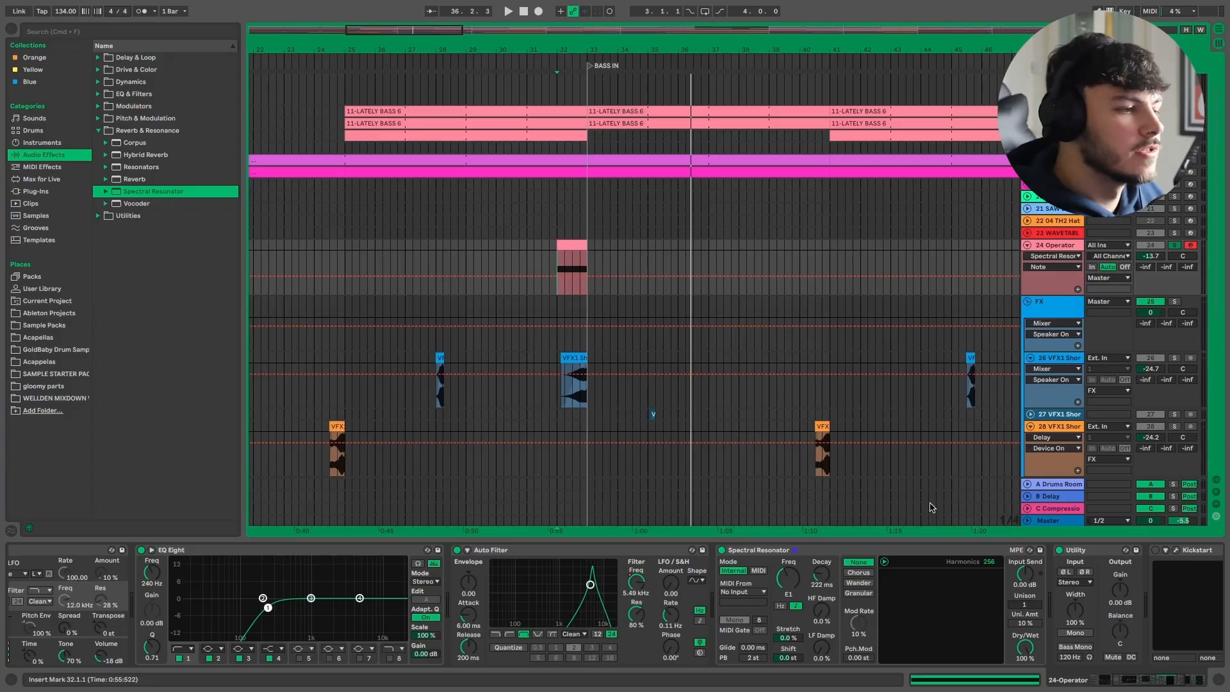
Set the Spectral Resonator to Chorus modulation with a 23.0 ms decay and a unison of 4, auditioning the sound
click(859, 573)
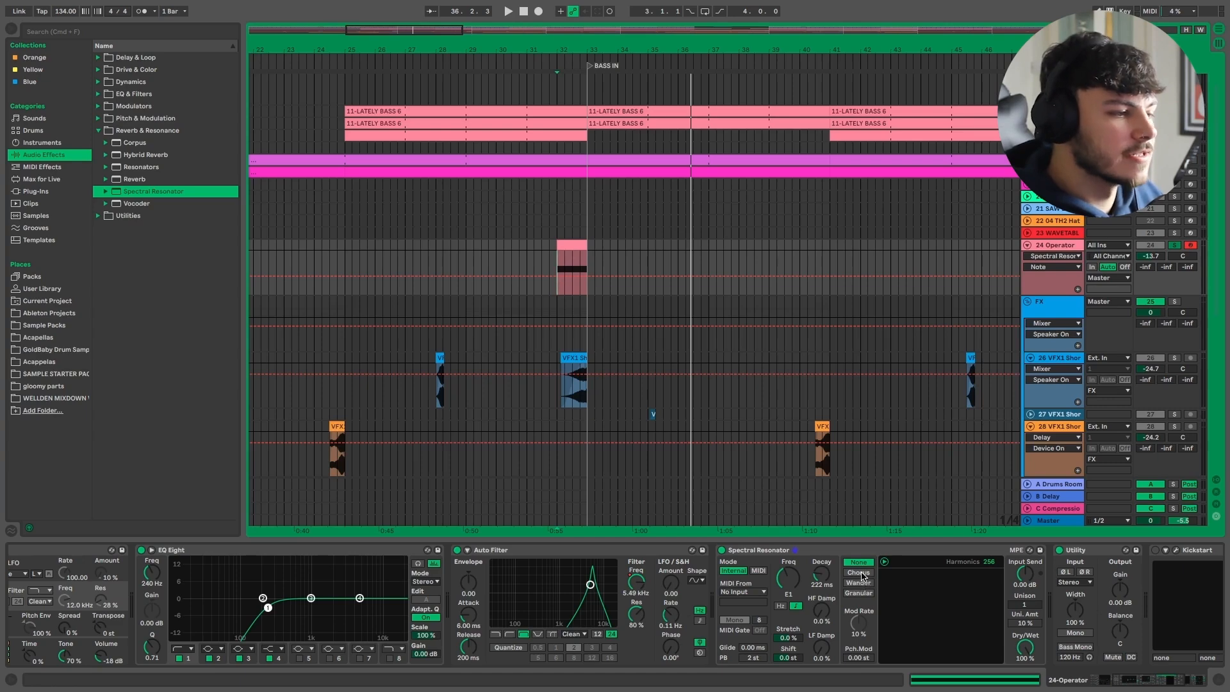
key(space)
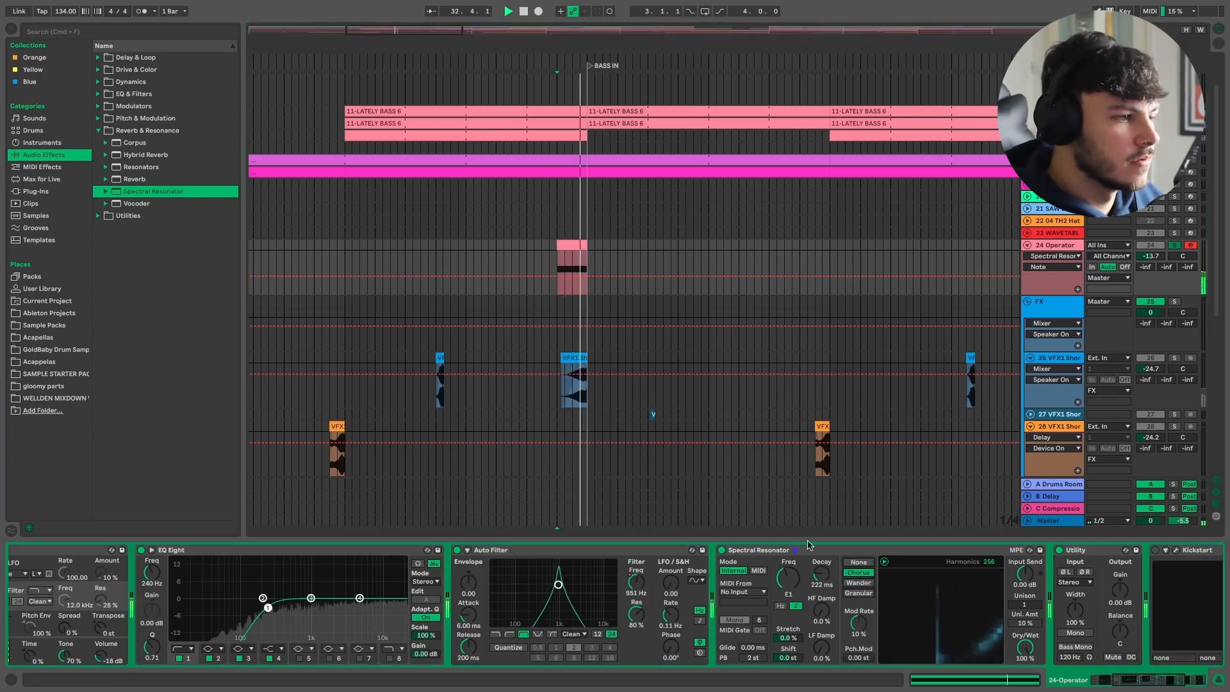
drag(822, 569, 823, 577)
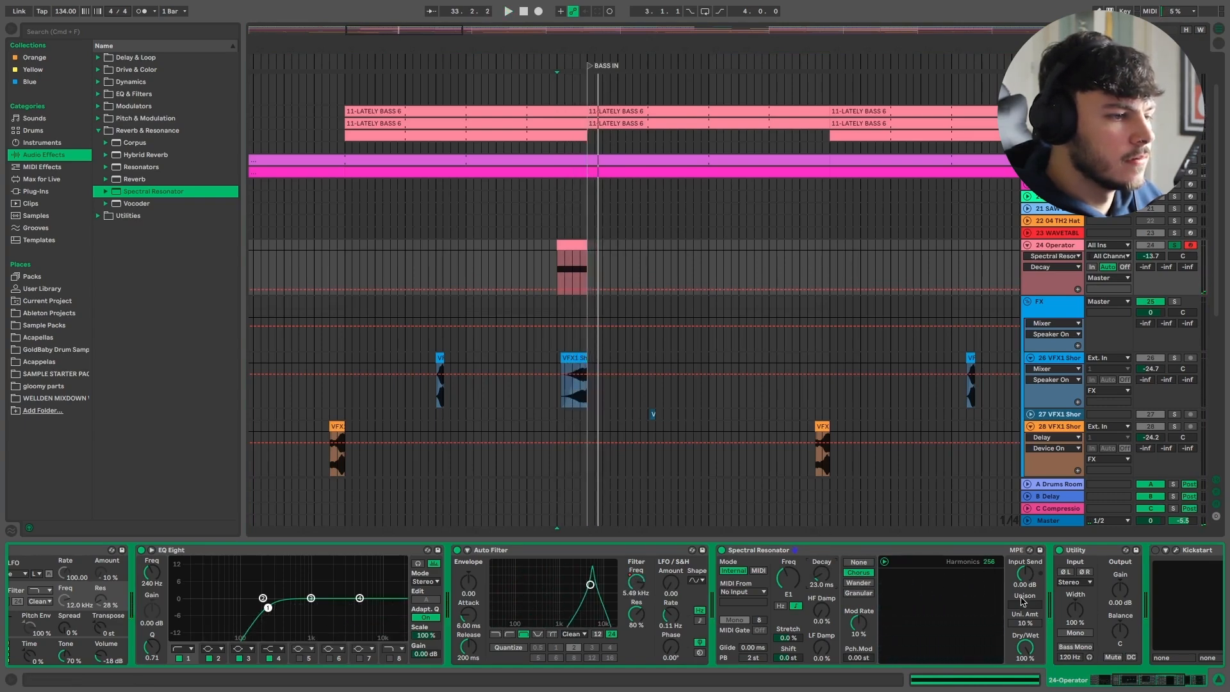
key(space)
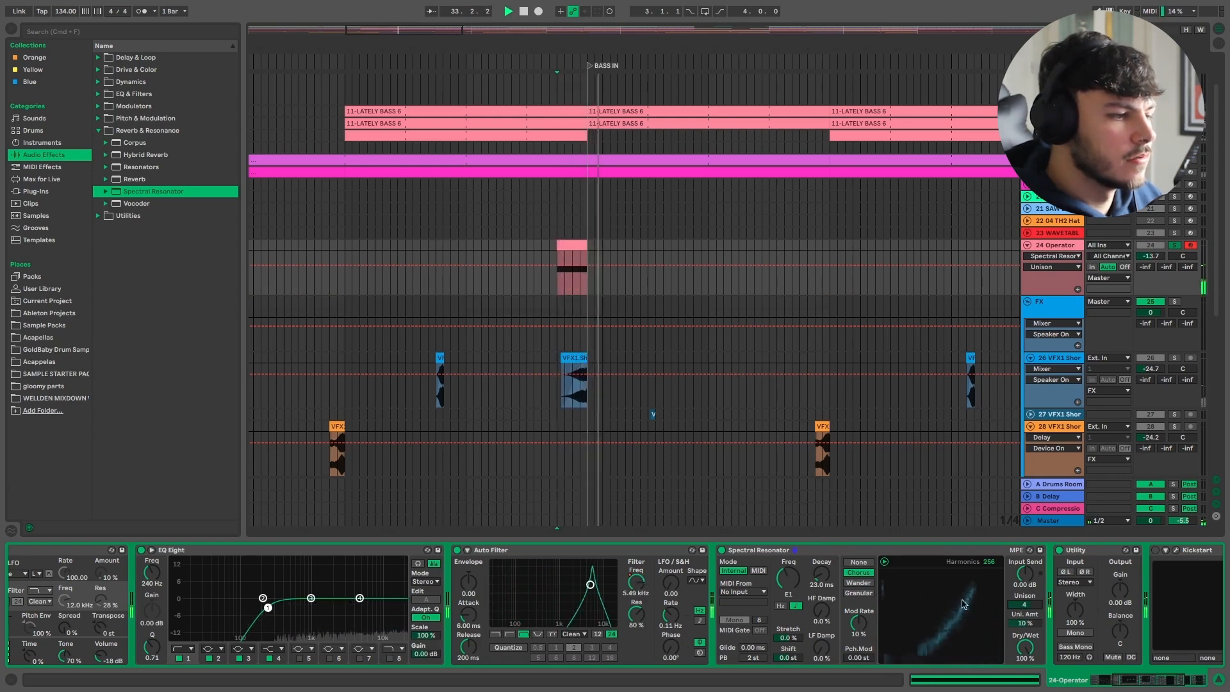
Compare Granular with Chorus modulation during playback, keep Chorus and switch the Spectral Resonator off
click(858, 593)
key(space)
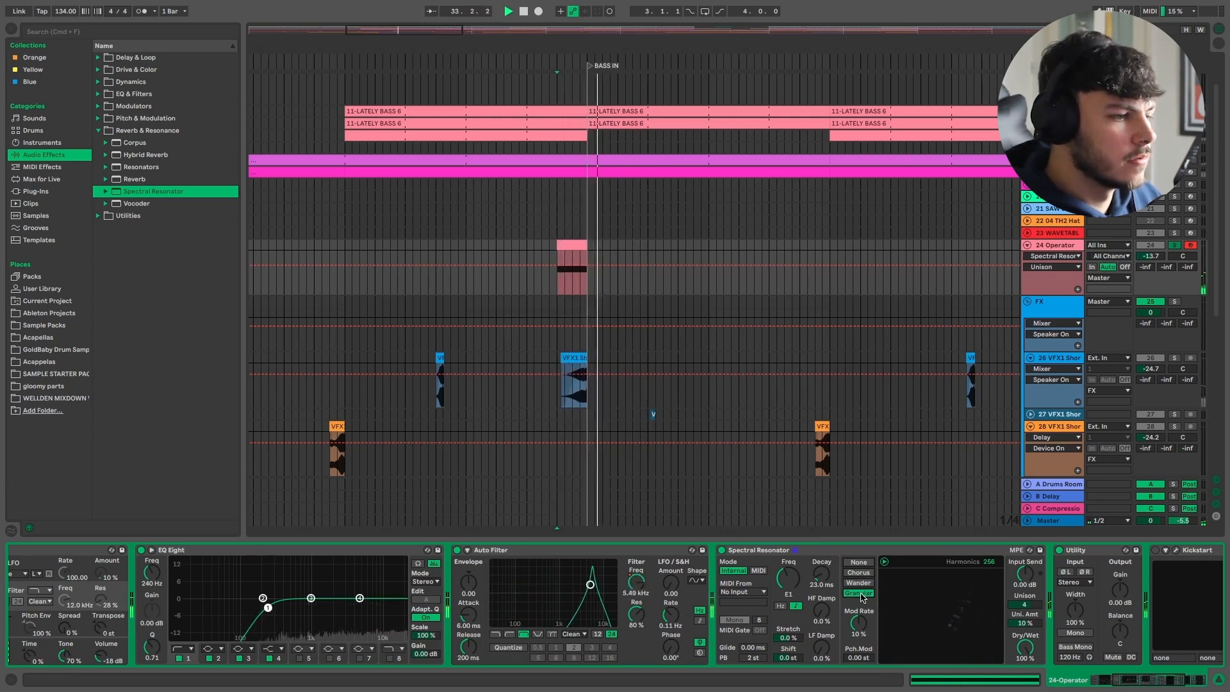
click(859, 572)
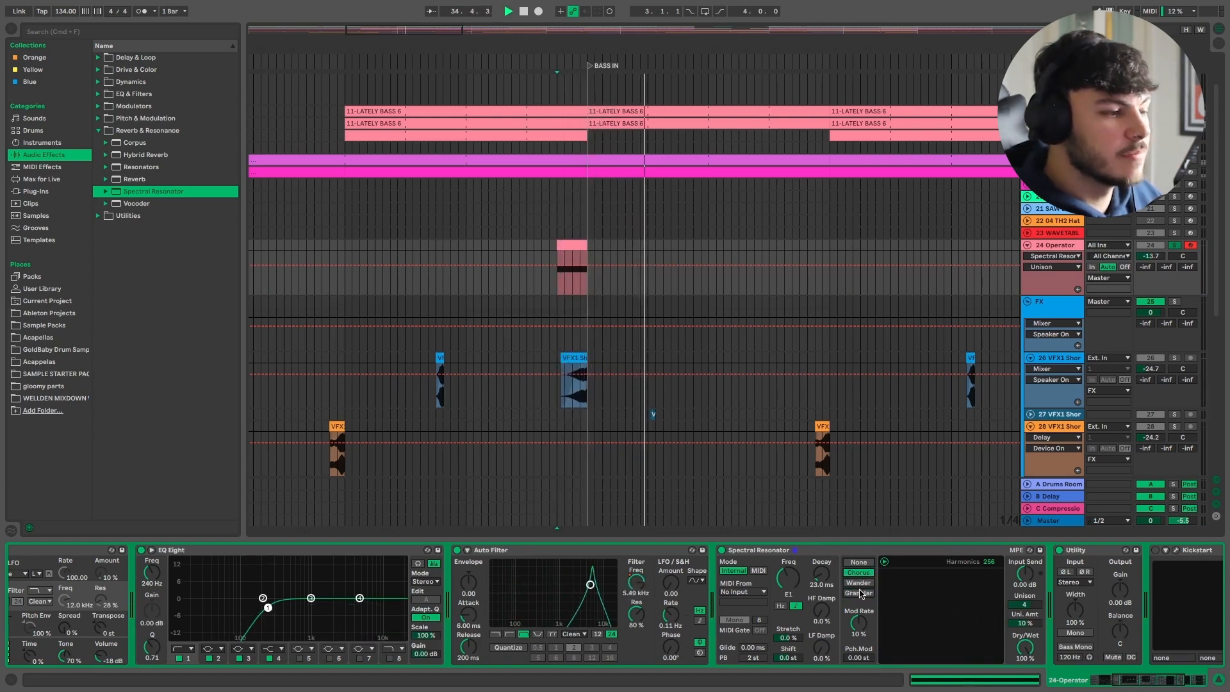
key(space)
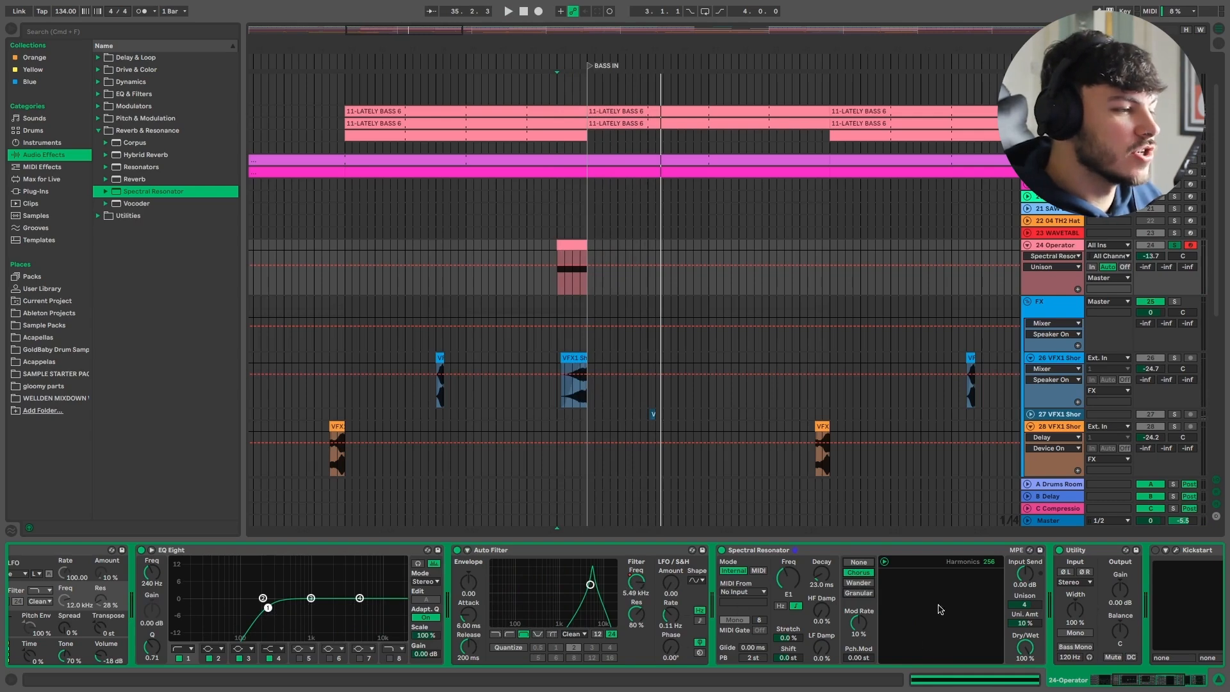
click(833, 549)
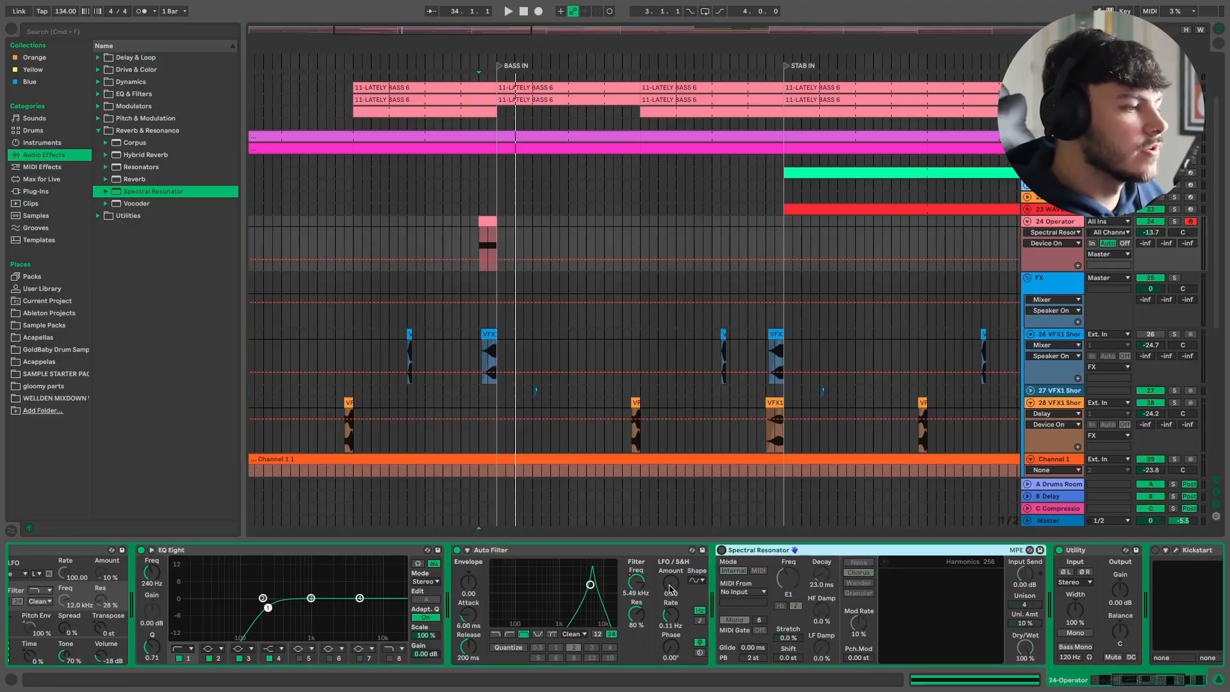
Set the Auto Filter's LFO amount to 30.0 and its filter frequency to 888 Hz
drag(669, 588, 669, 583)
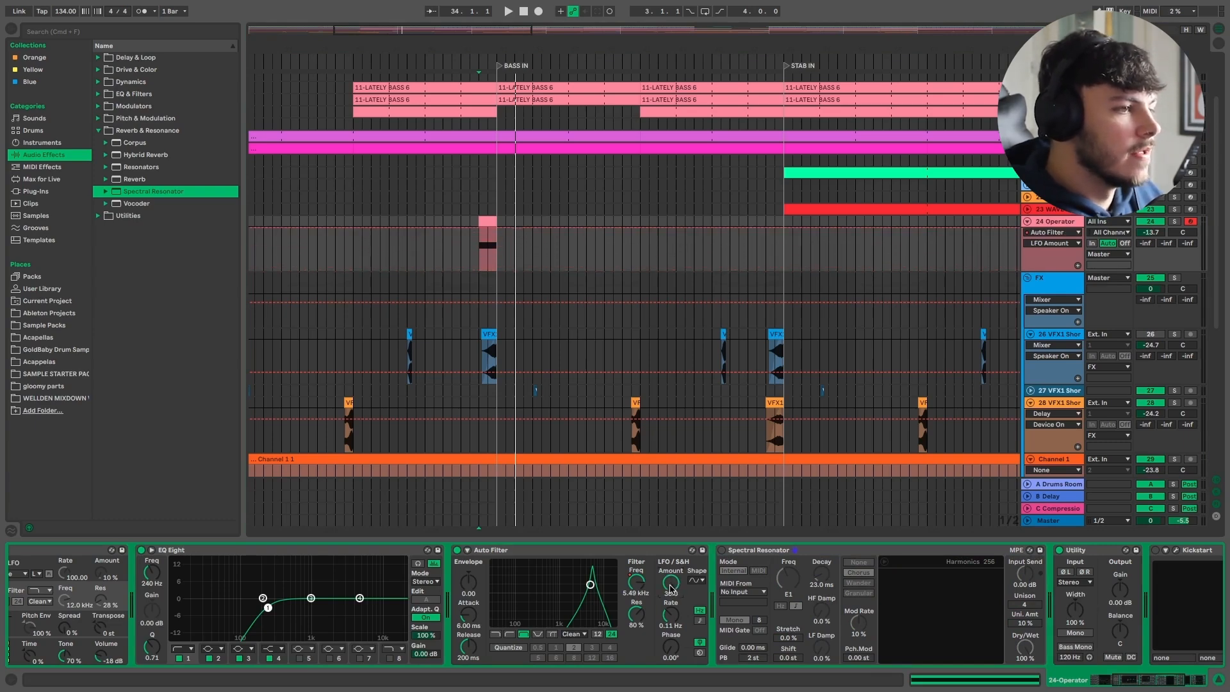
drag(635, 583, 634, 592)
drag(635, 583, 634, 585)
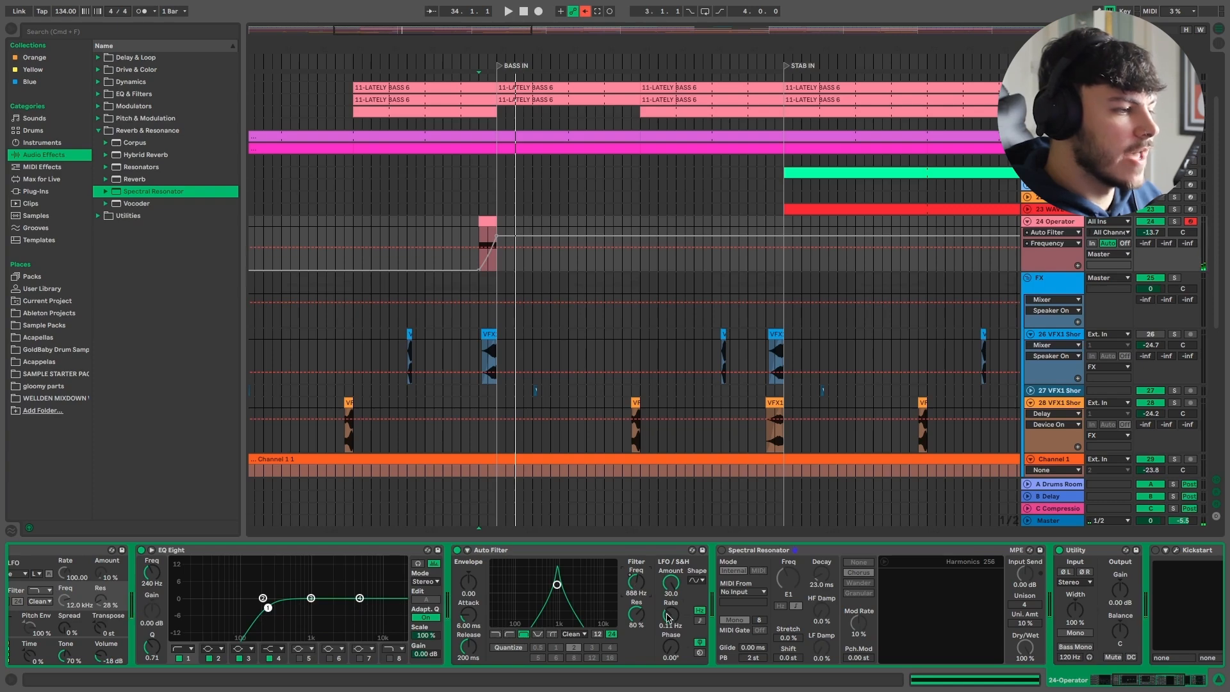
Try different Auto Filter LFO rates, settle on 0.08 Hz and map the rate to MIDI controller CC 49
drag(671, 613, 670, 610)
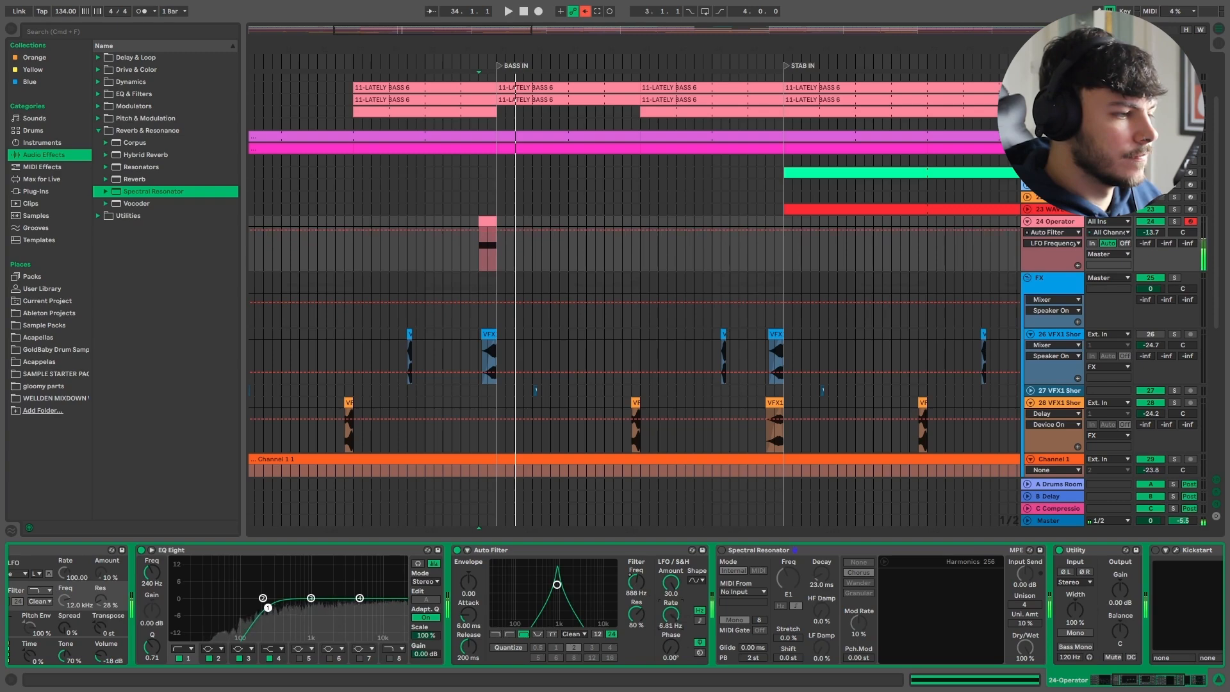
drag(671, 613, 671, 624)
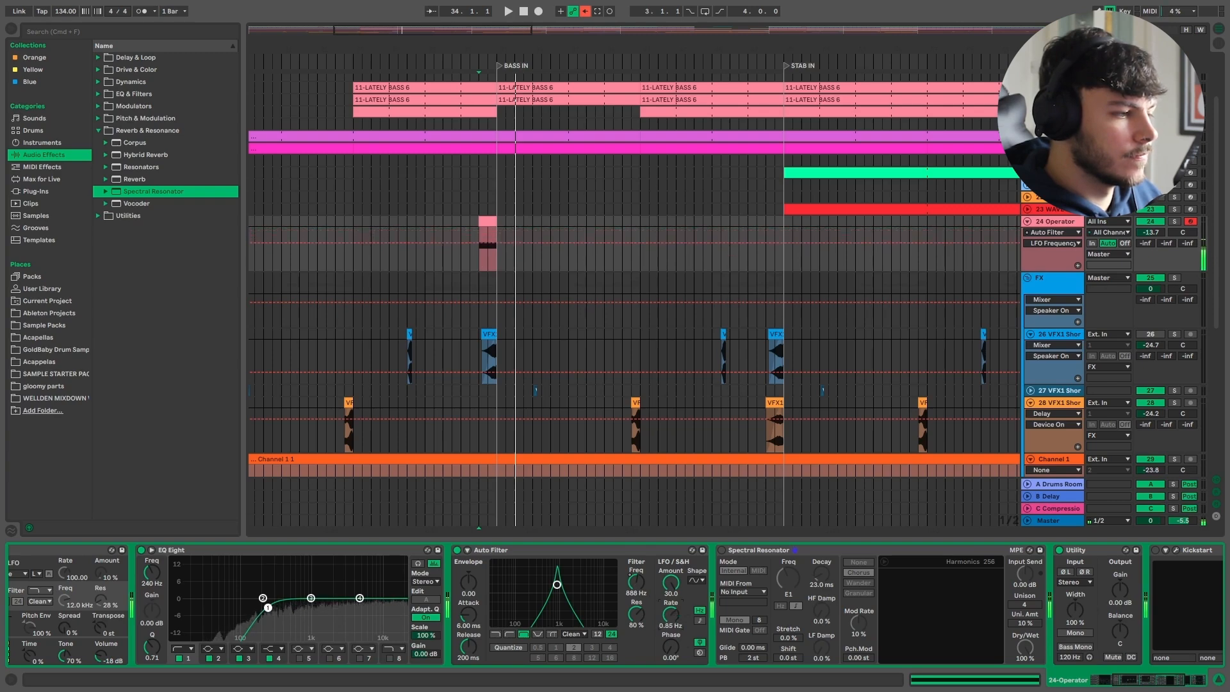
drag(671, 625, 670, 627)
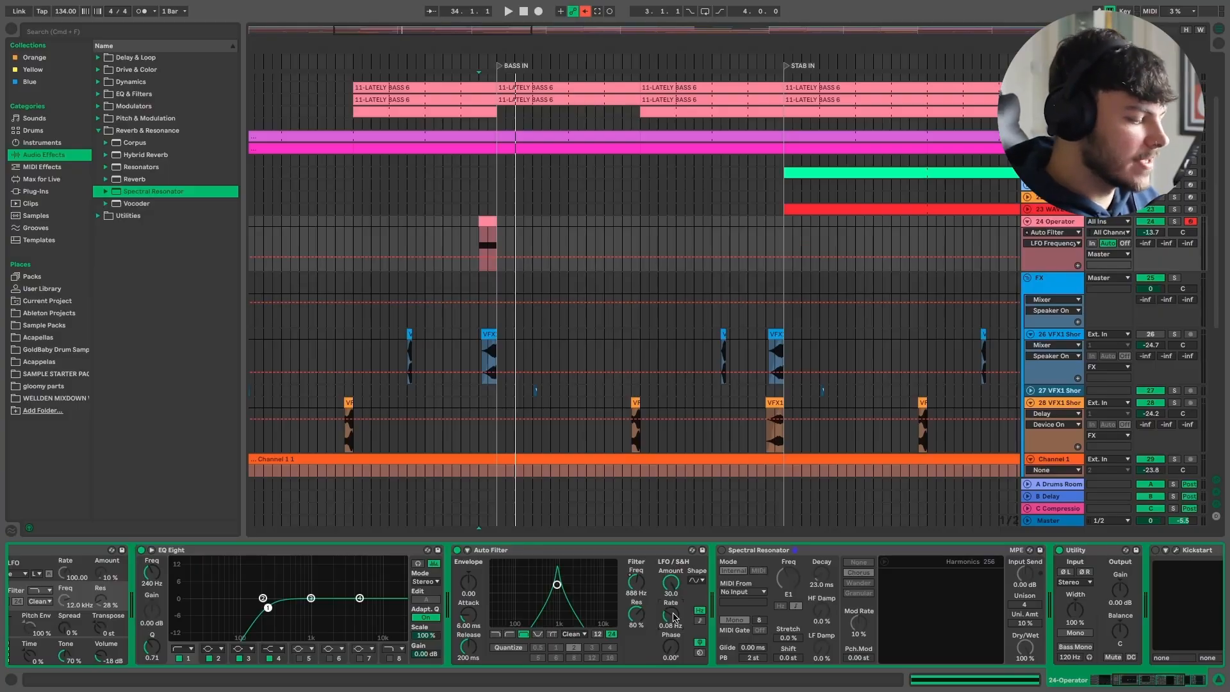
key(super+m)
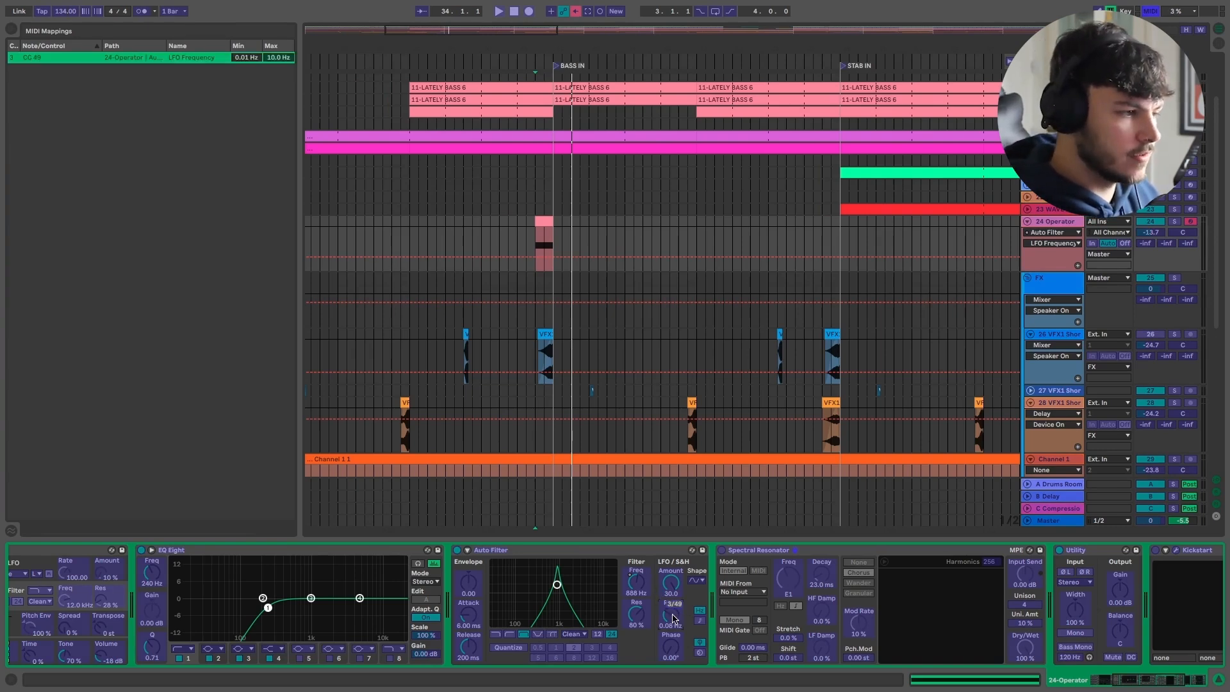
Map the Auto Filter's frequency to MIDI controller CC 48, loop the Operator riser clip at bar 32 and audition it
click(637, 583)
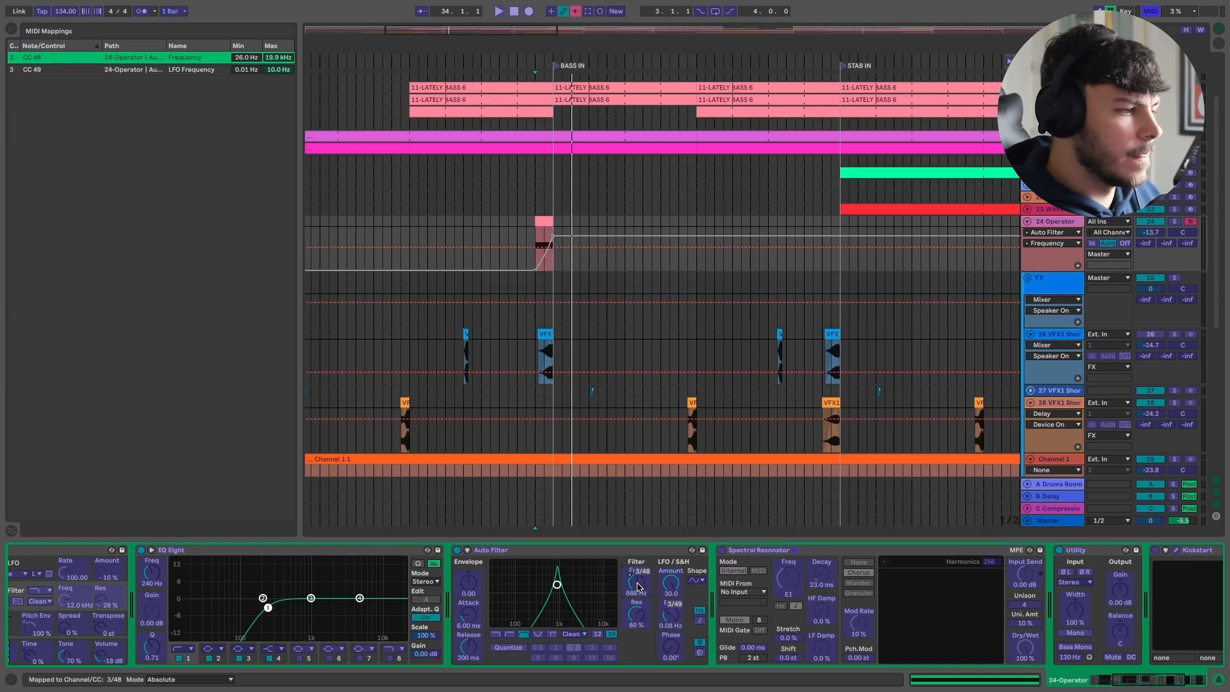
key(super+m)
click(488, 221)
key(super+l)
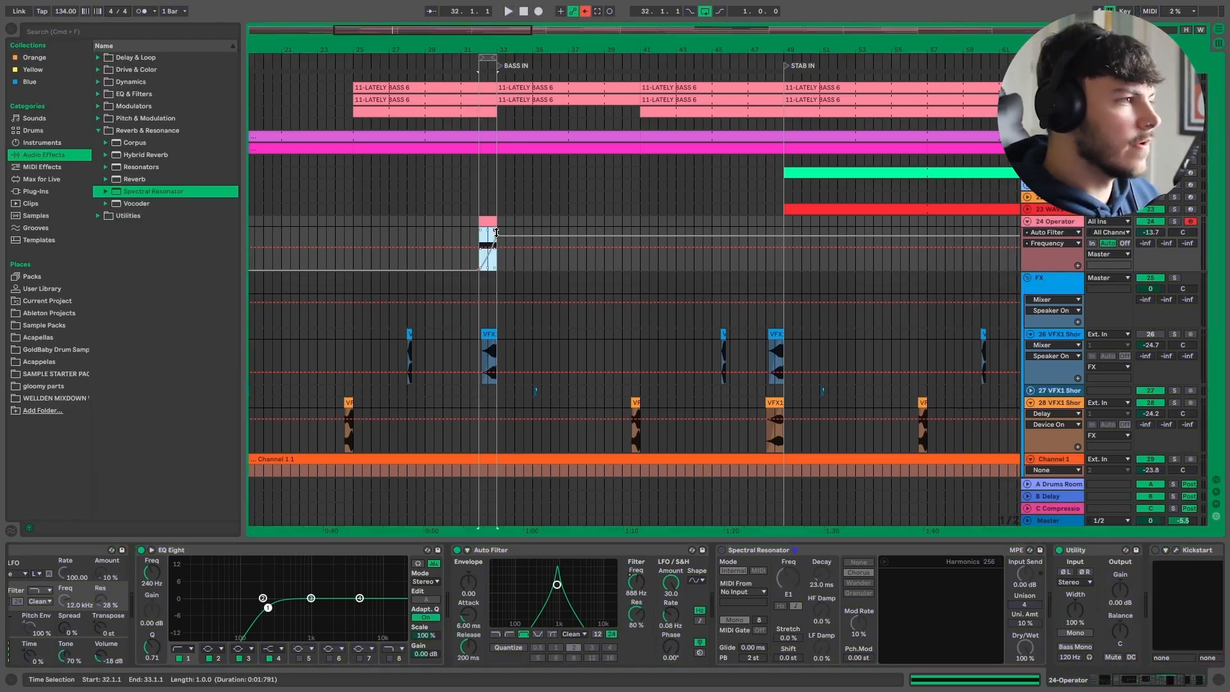
scroll(497, 232, up, 3)
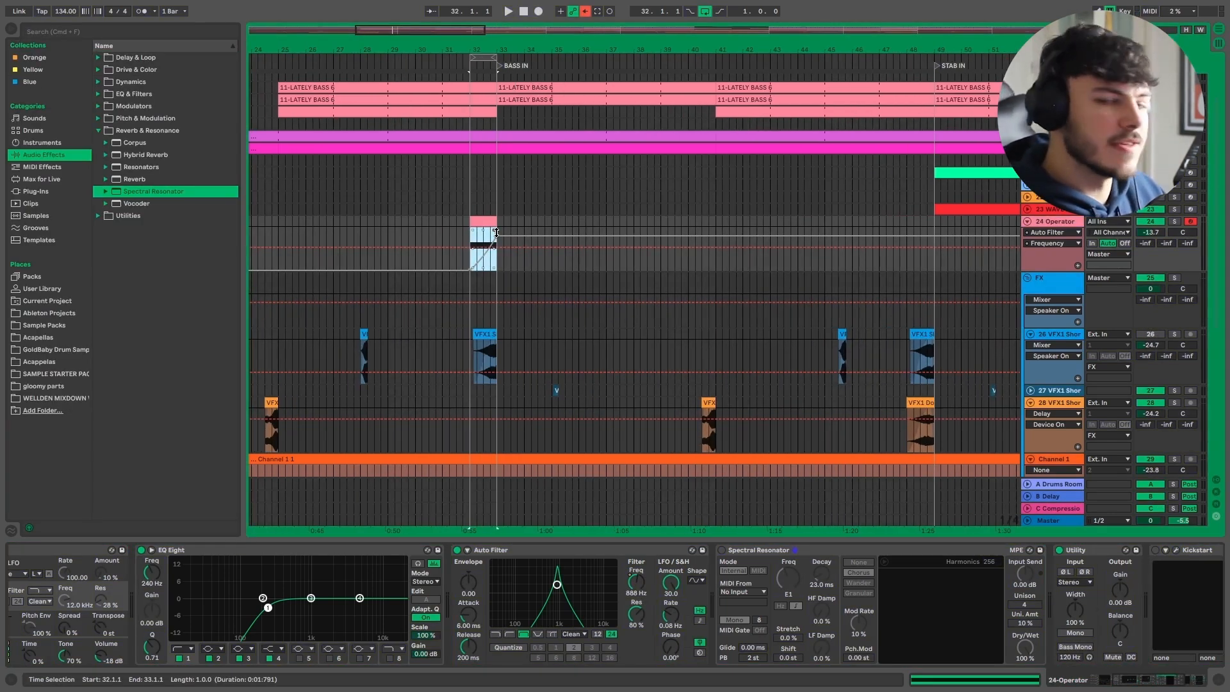
key(space)
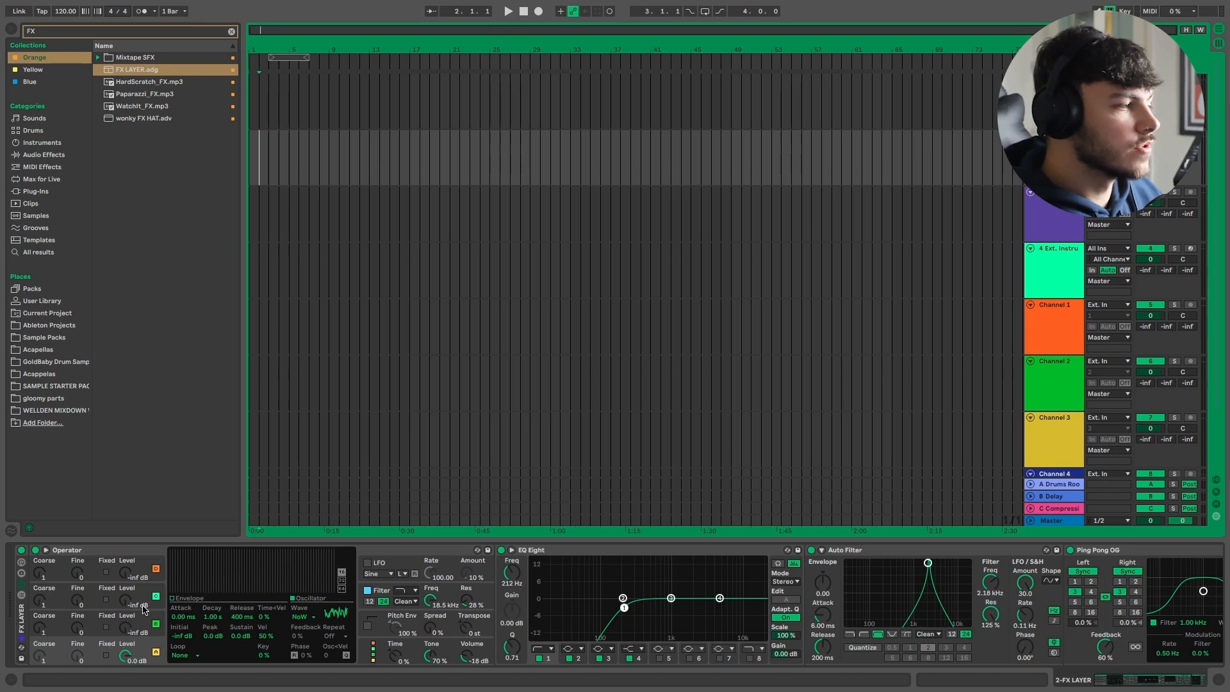
Select the whole FX LAYER device chain and save the rack as preset FX LAYER-1 in the User Library
click(134, 552)
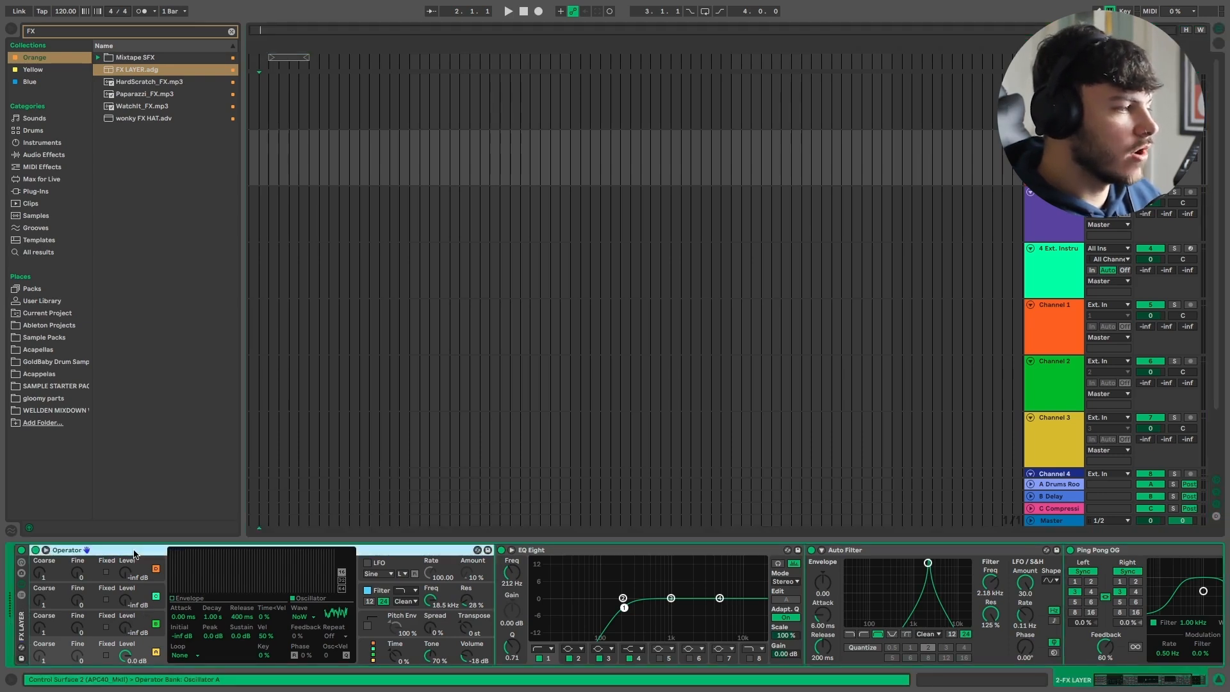
key(ctrl+a)
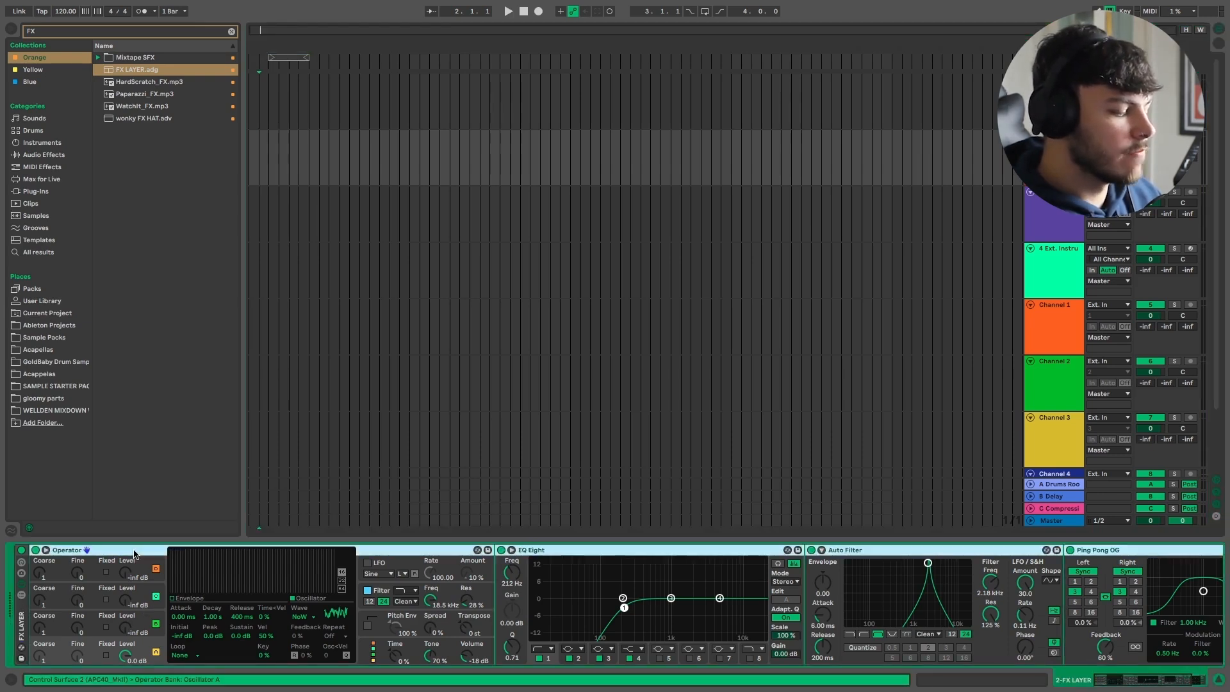
click(27, 619)
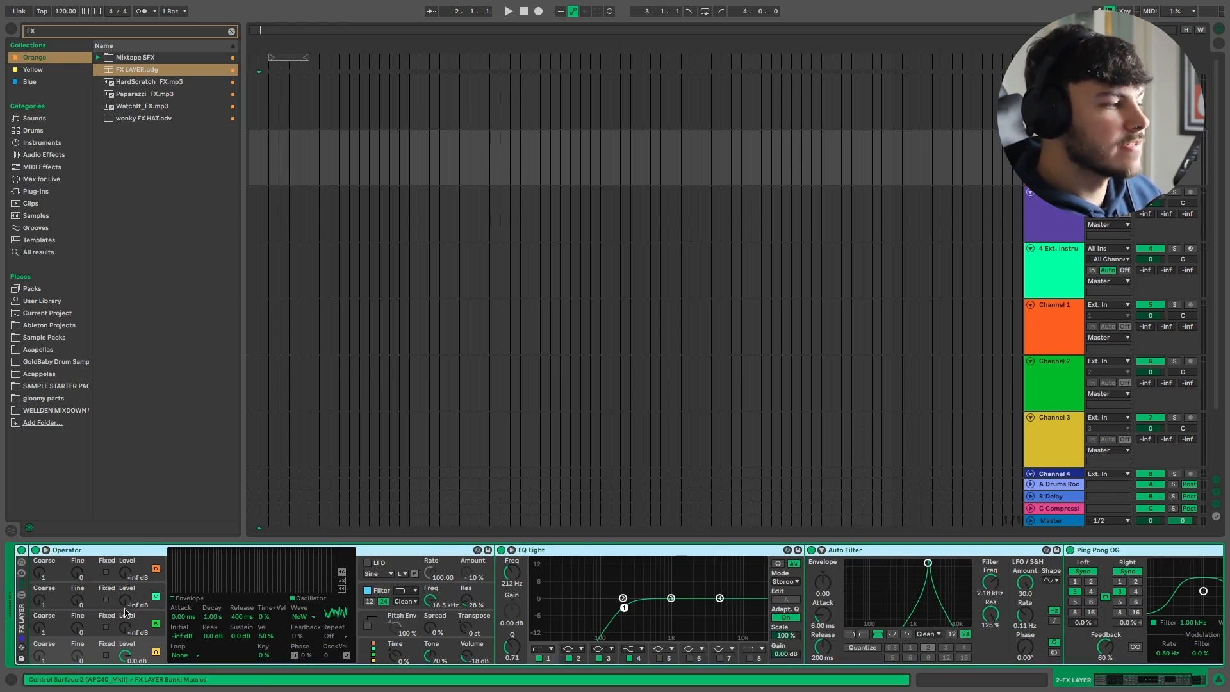
click(23, 659)
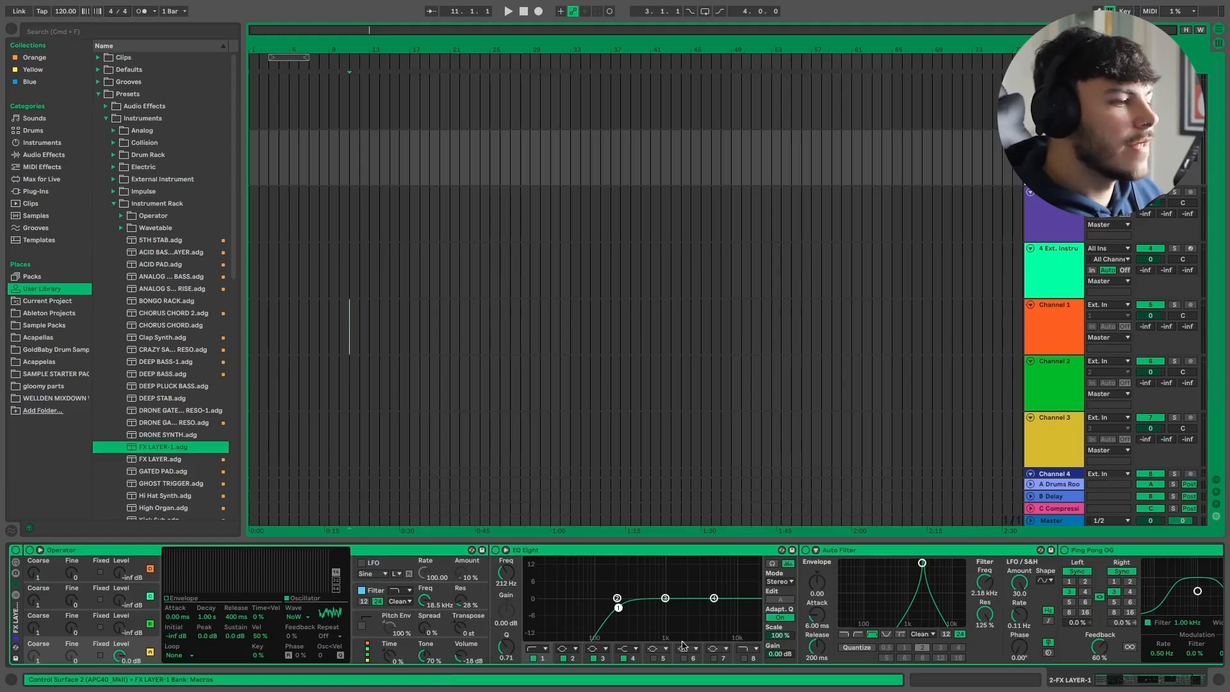
Lower the rack's Auto Filter frequency to 259 Hz and its LFO rate to 0.10 Hz
scroll(826, 612, right, 5)
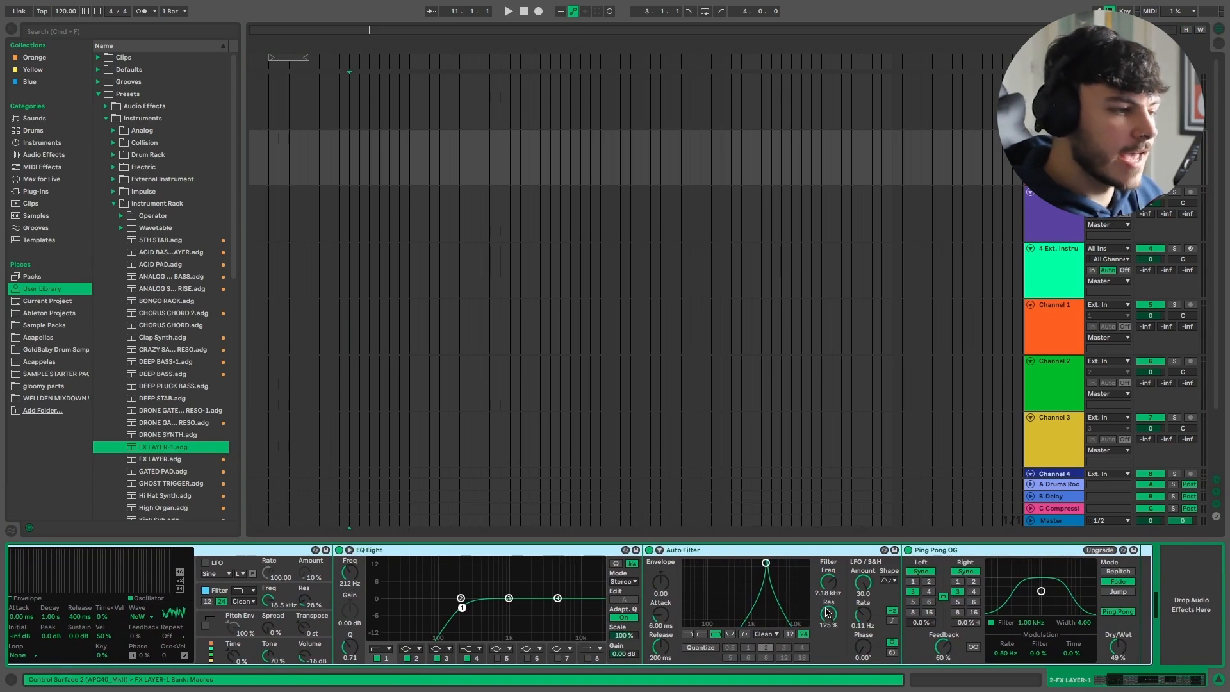
mouse_move(831, 583)
mouse_down()
mouse_move(831, 599)
mouse_move(831, 583)
mouse_up()
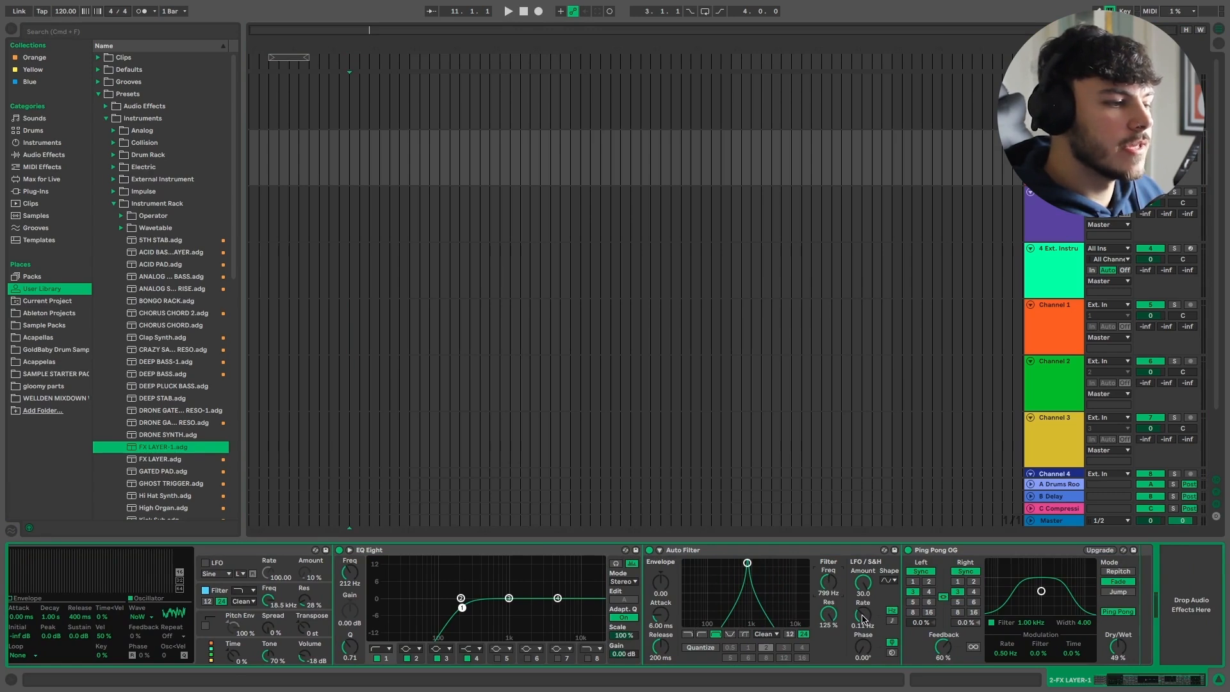
drag(862, 615, 863, 628)
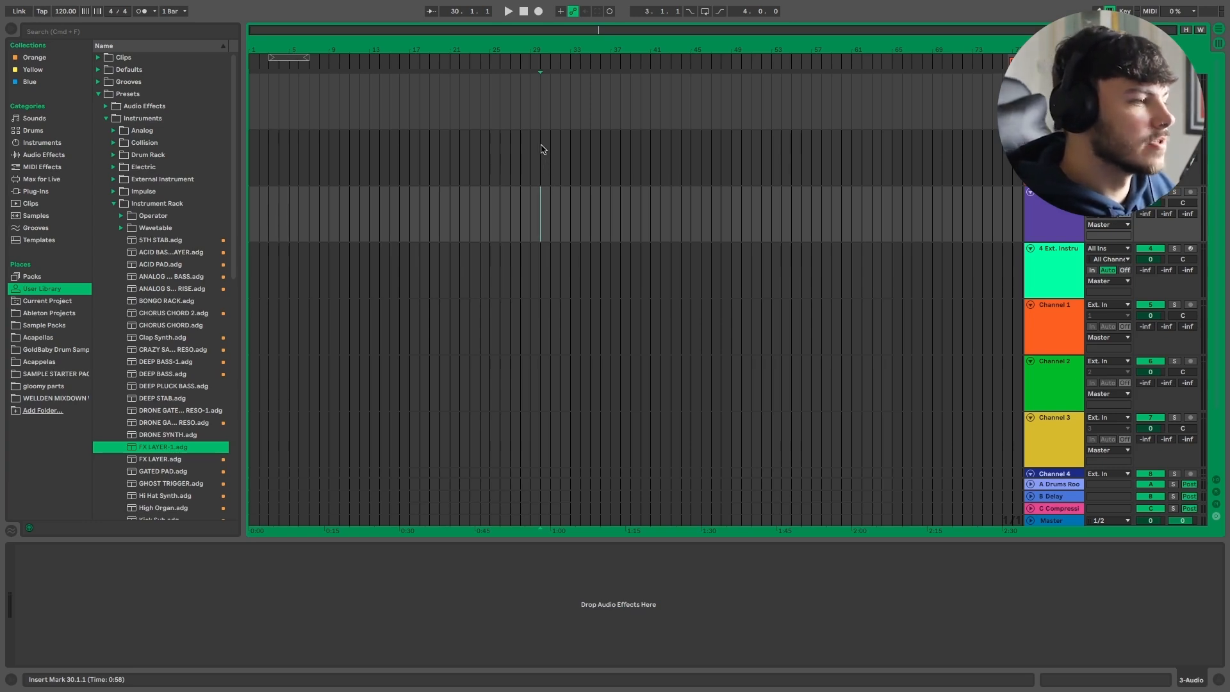
Create a 32-bar MIDI clip from bar 1 on the FX LAYER-1 track and fill it with one sustained C4 note
drag(572, 147, 240, 151)
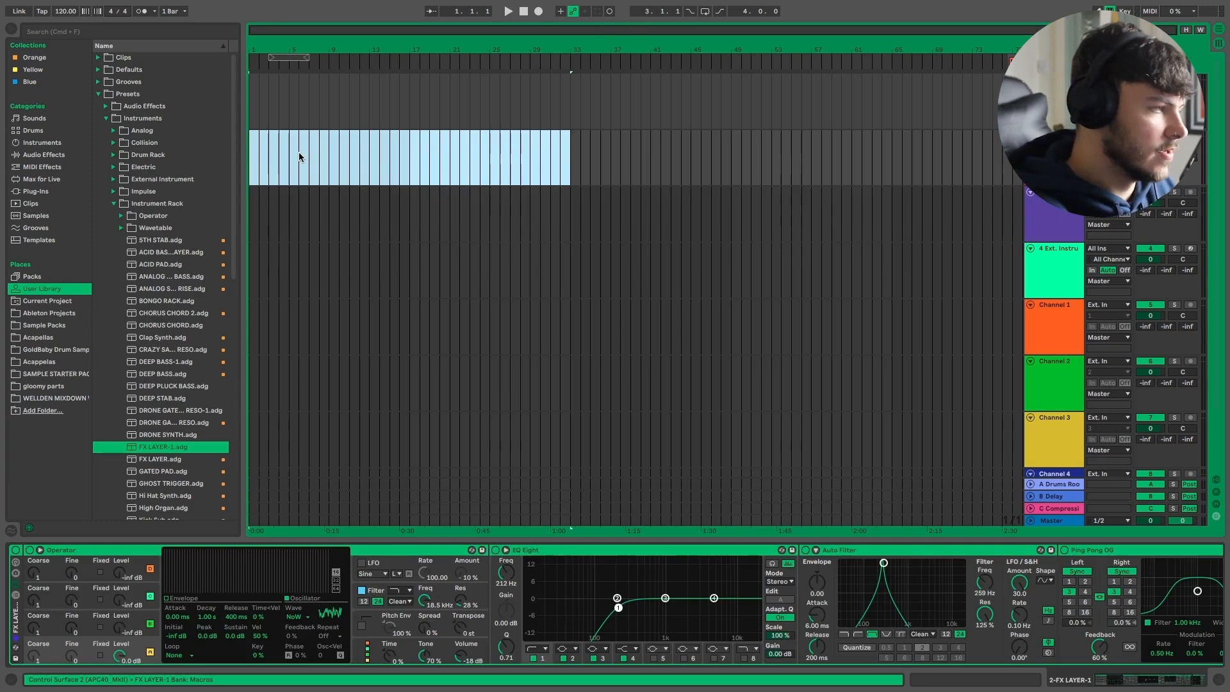
key(super+shift+m)
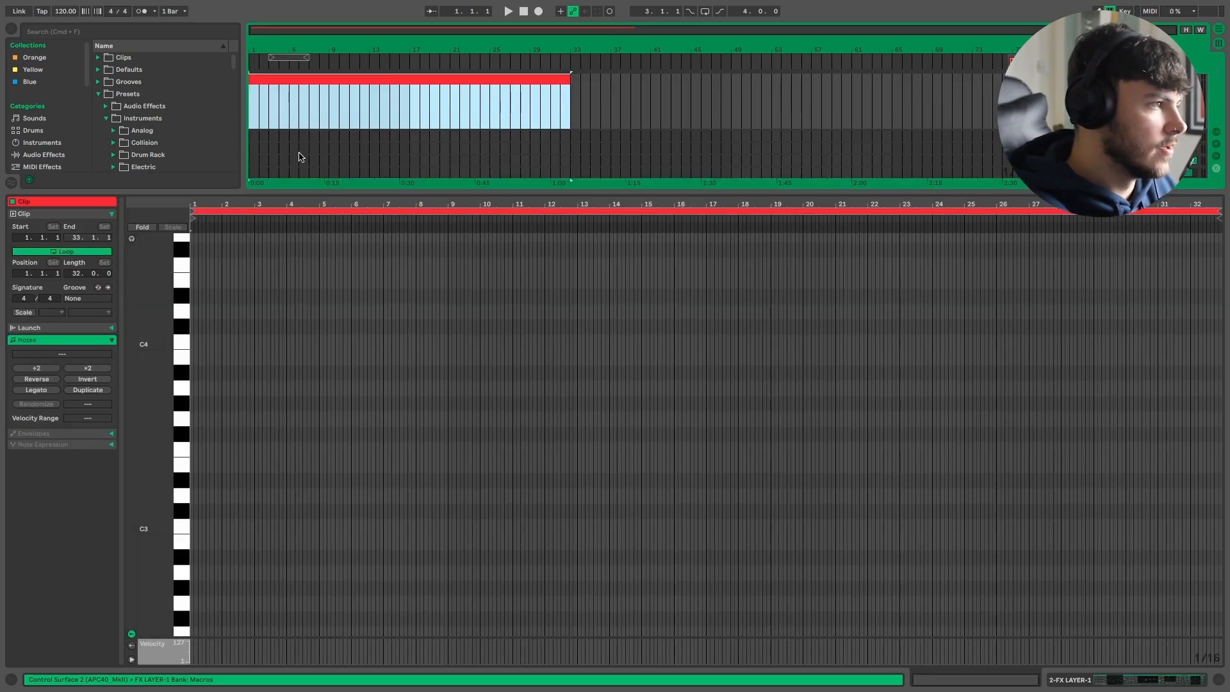
double_click(196, 345)
scroll(217, 351, up, 5)
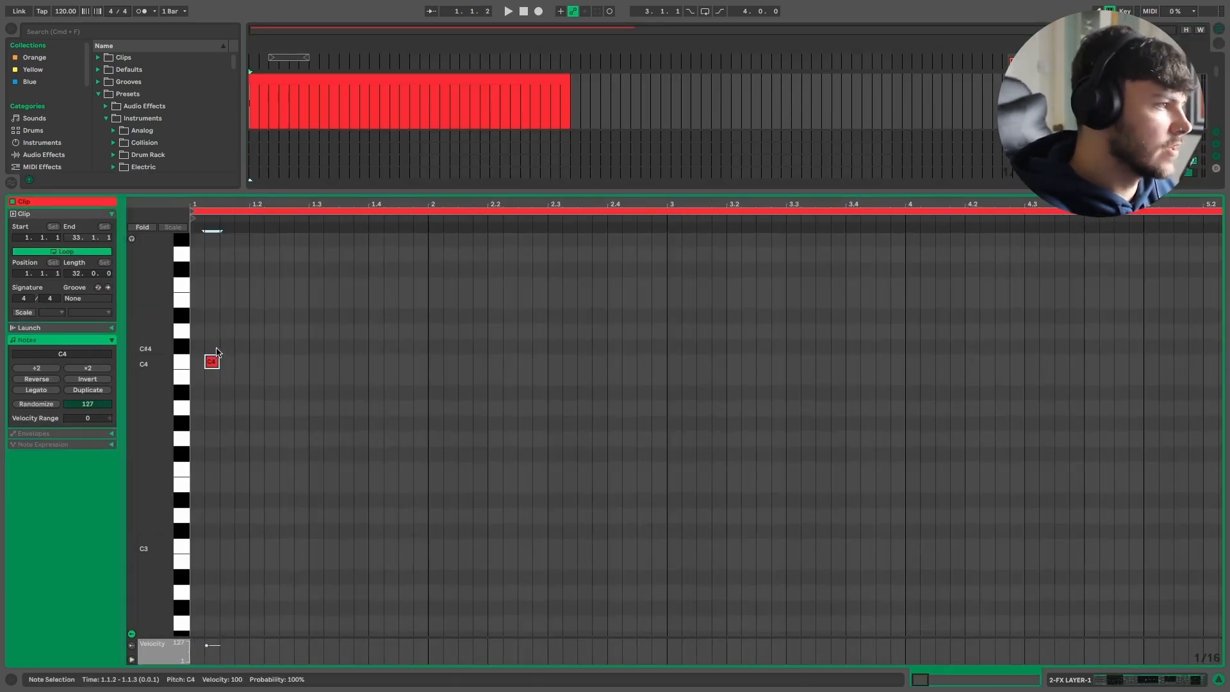
drag(214, 362, 200, 362)
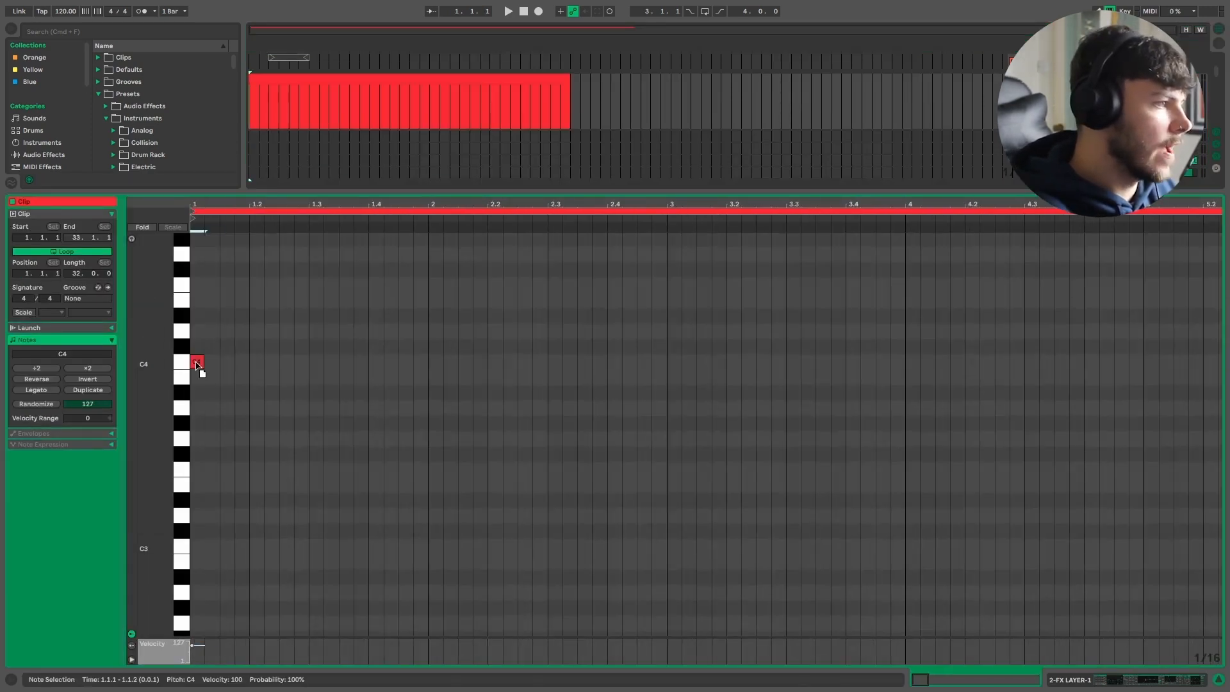
click(40, 392)
key(z)
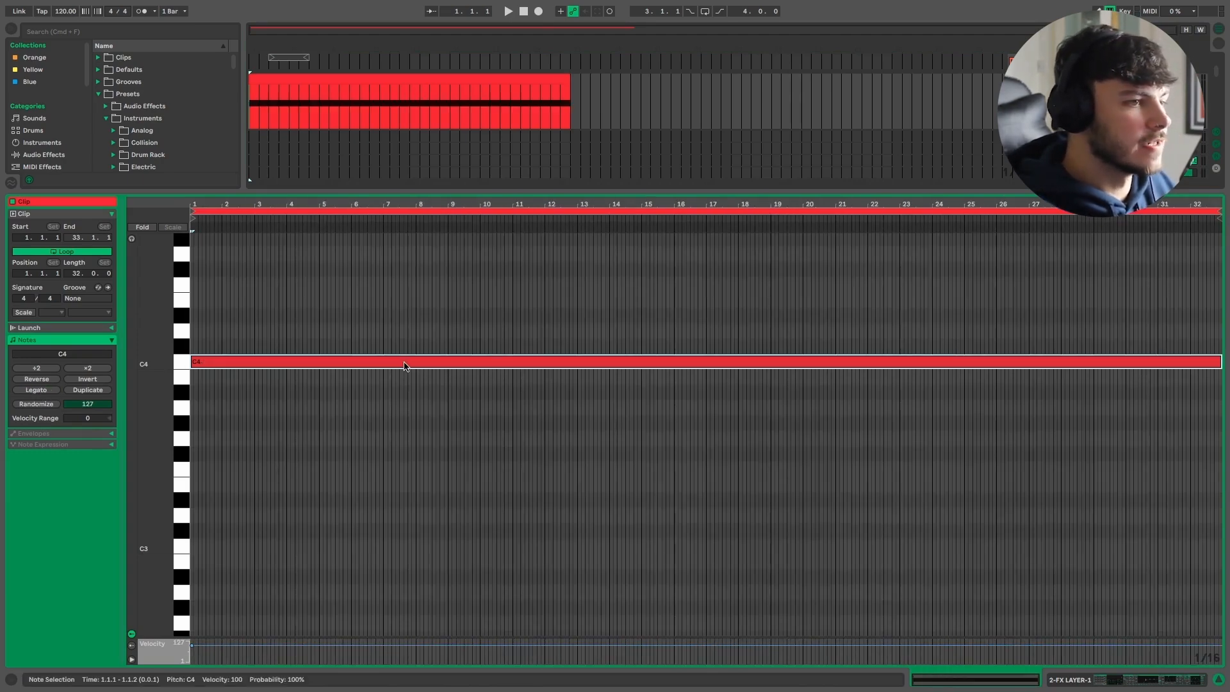
key(super+alt+l)
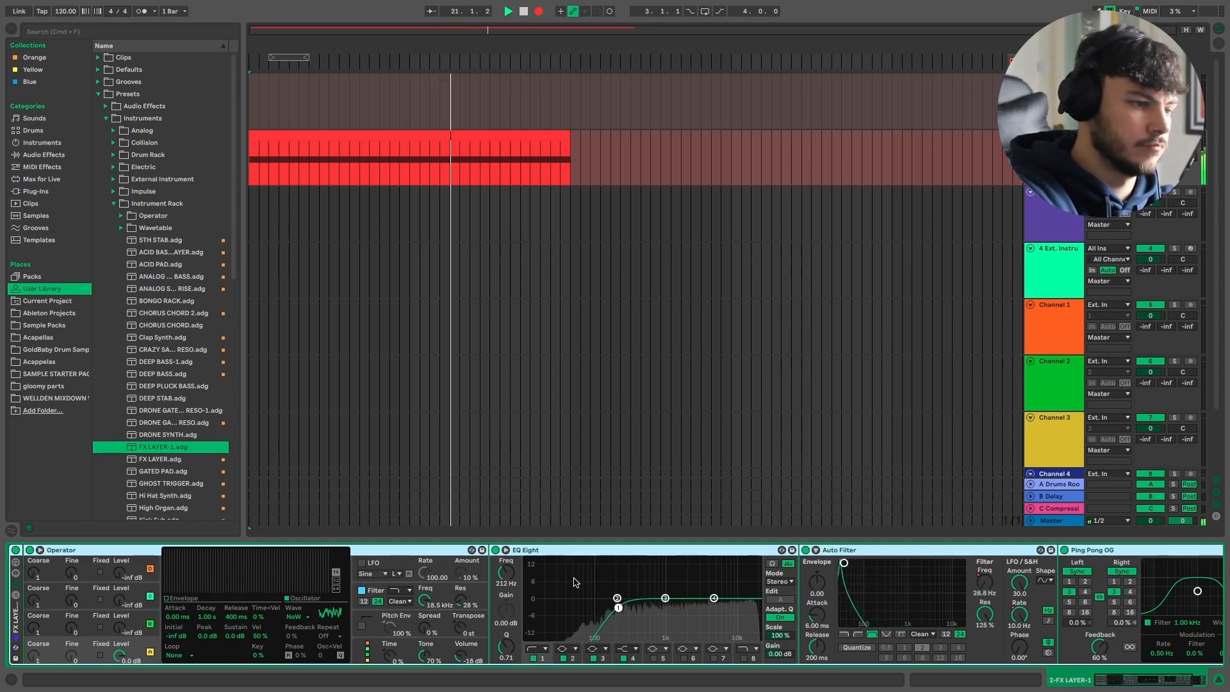
Stop the recording, show the filter automation and delete the part of the FX LAYER-1 clip from bar 22 to bar 33
key(space)
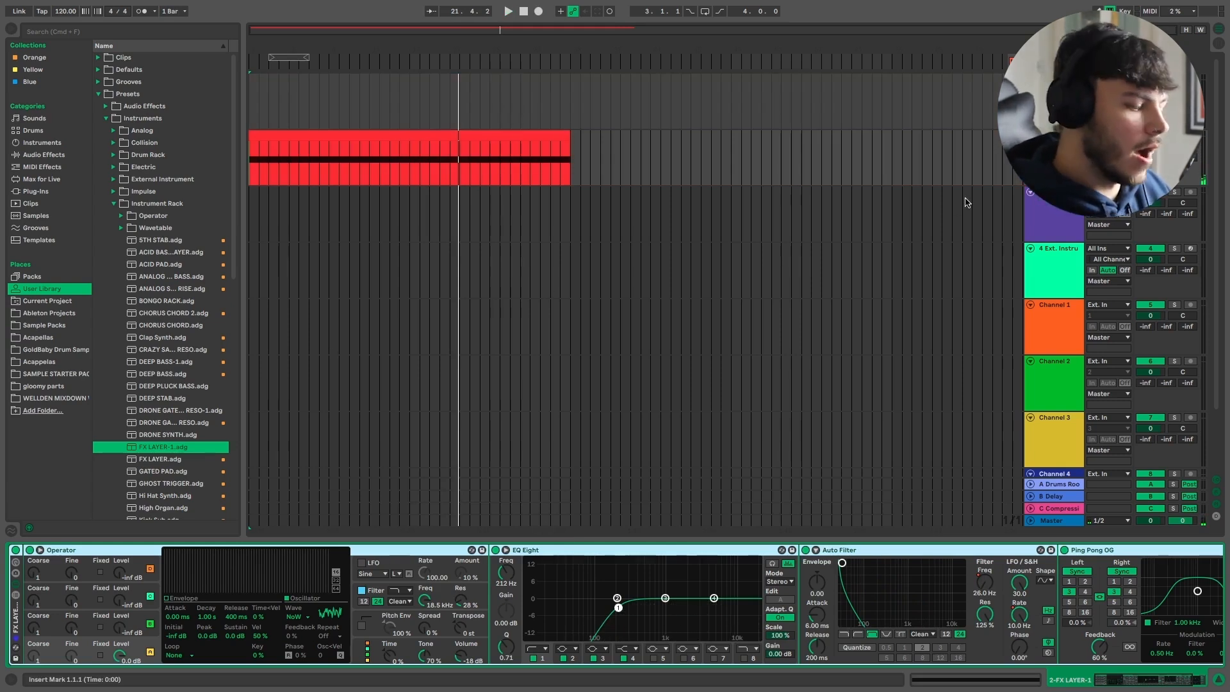
key(a)
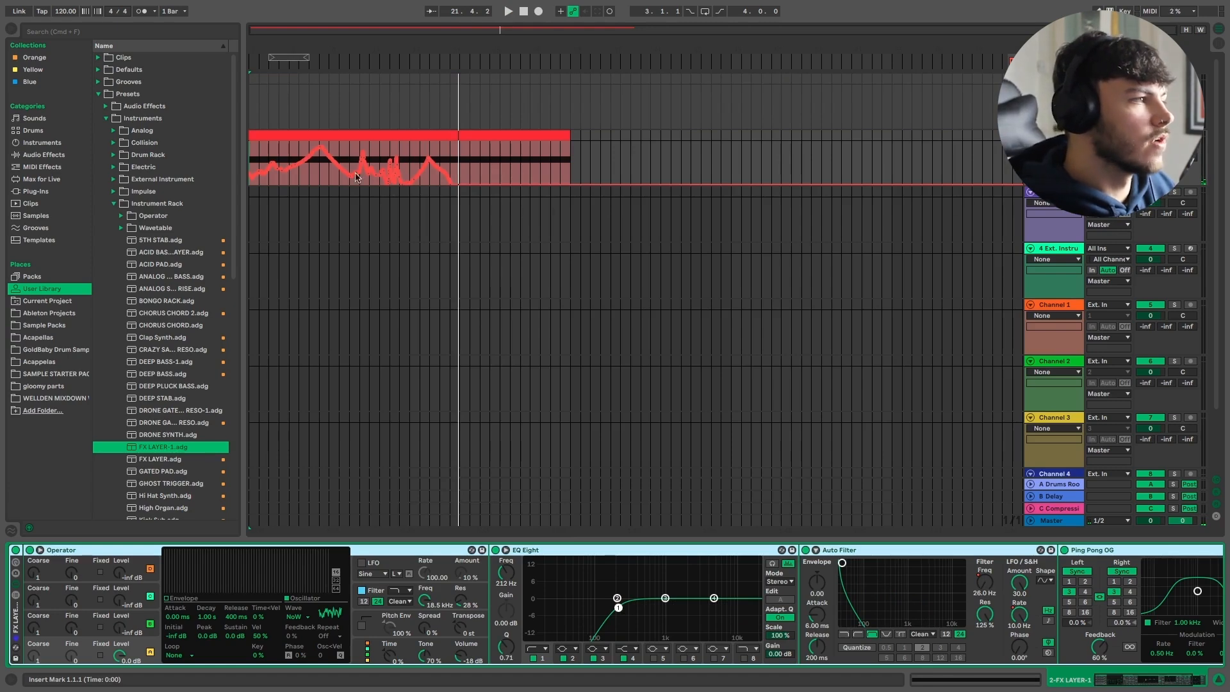
scroll(251, 155, up, 2)
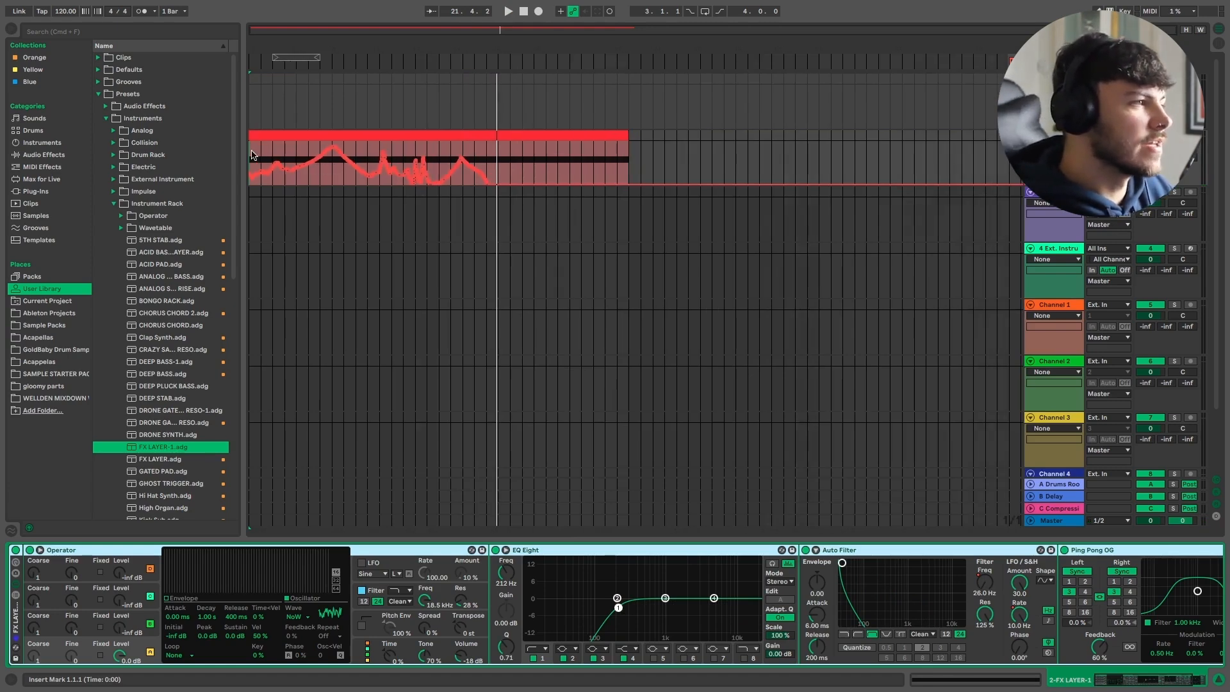
click(499, 159)
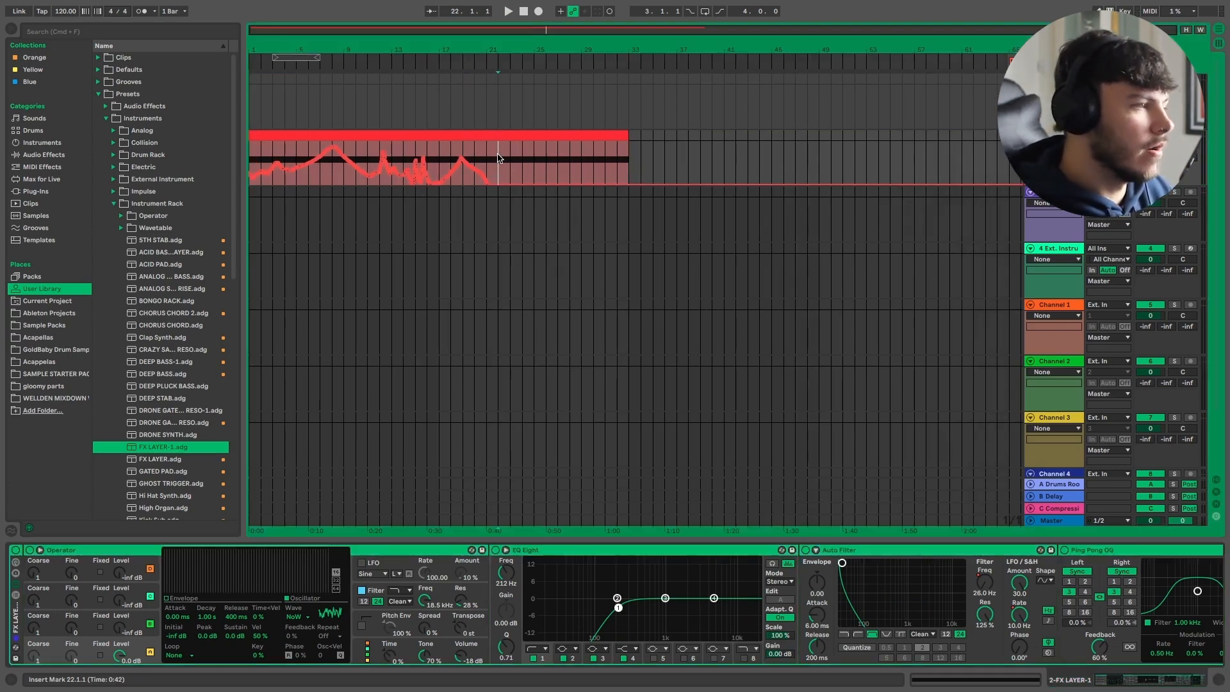
click(511, 136)
key(Delete)
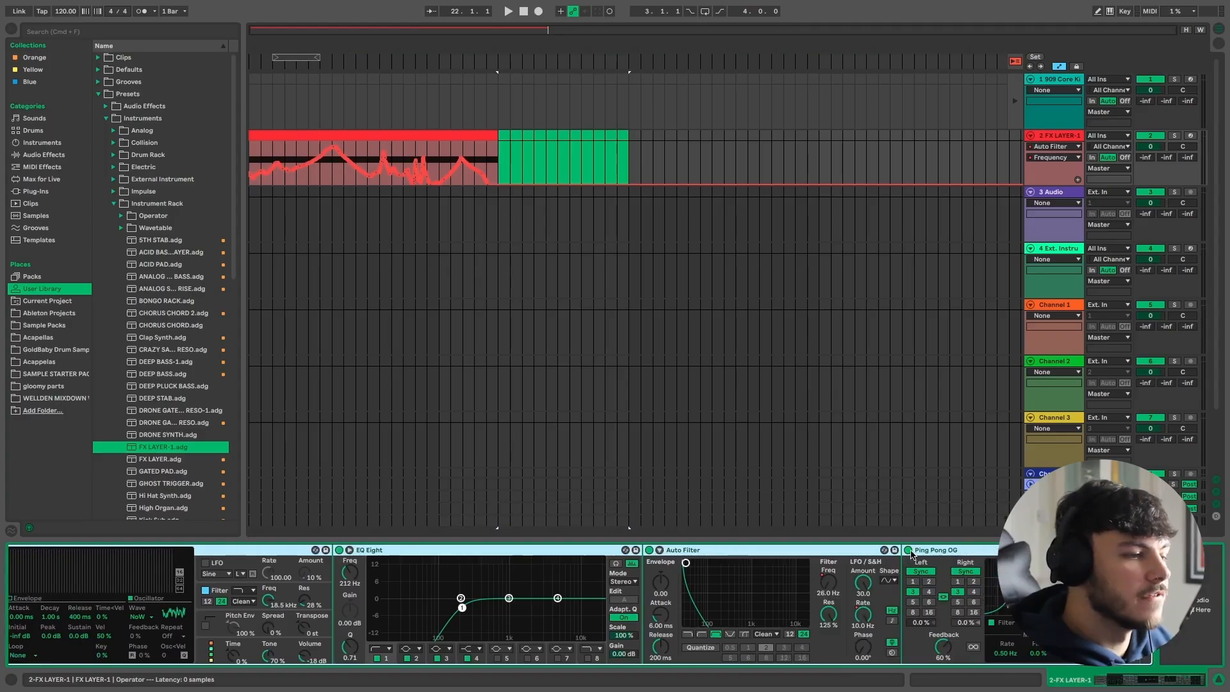
Switch off the Ping Pong OG delay, then freeze and flatten the FX LAYER-1 track to audio
click(909, 551)
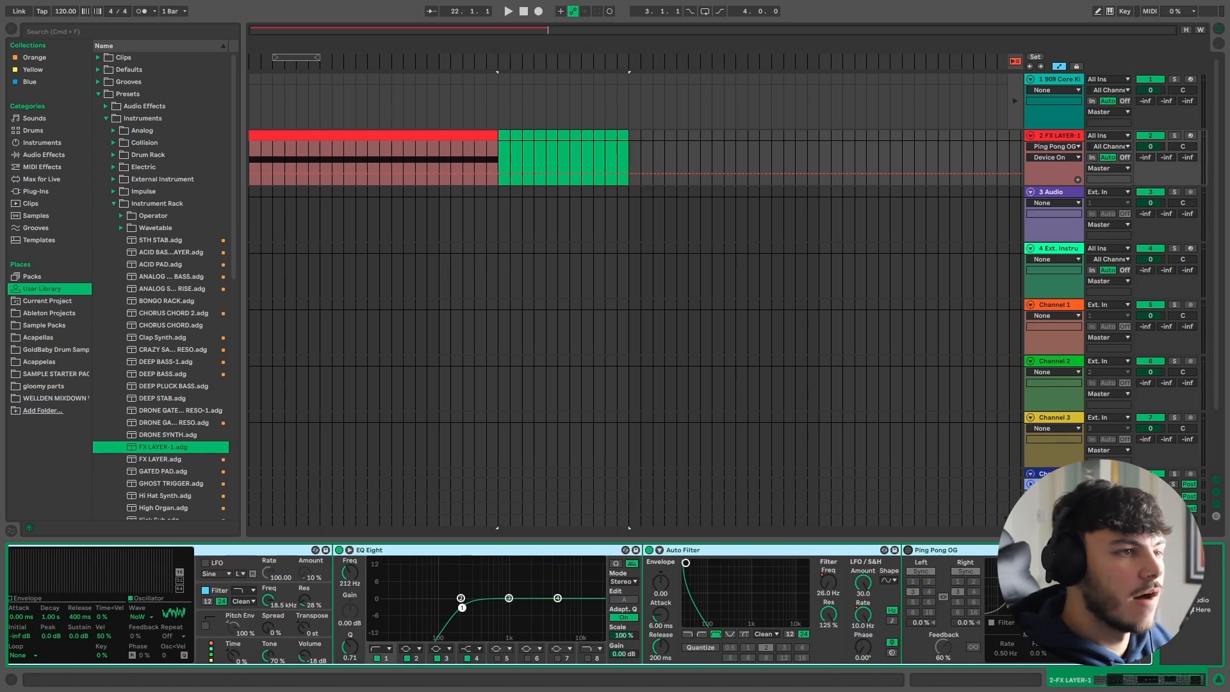
click(1057, 140)
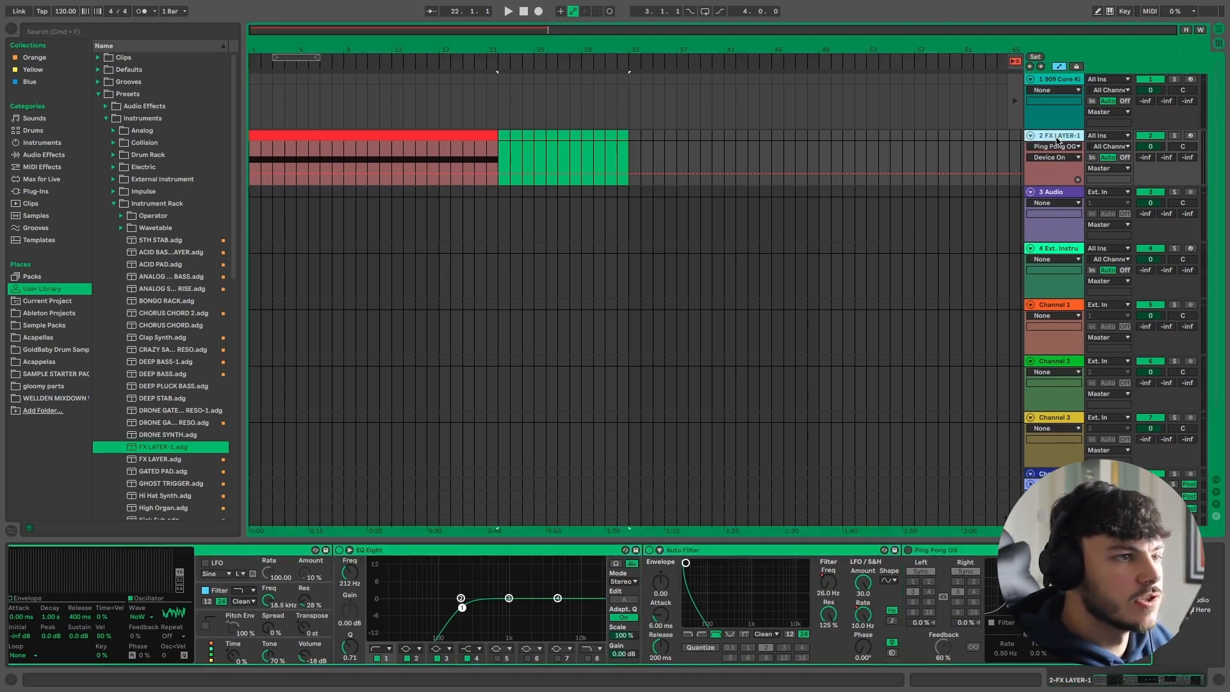
right_click(1057, 140)
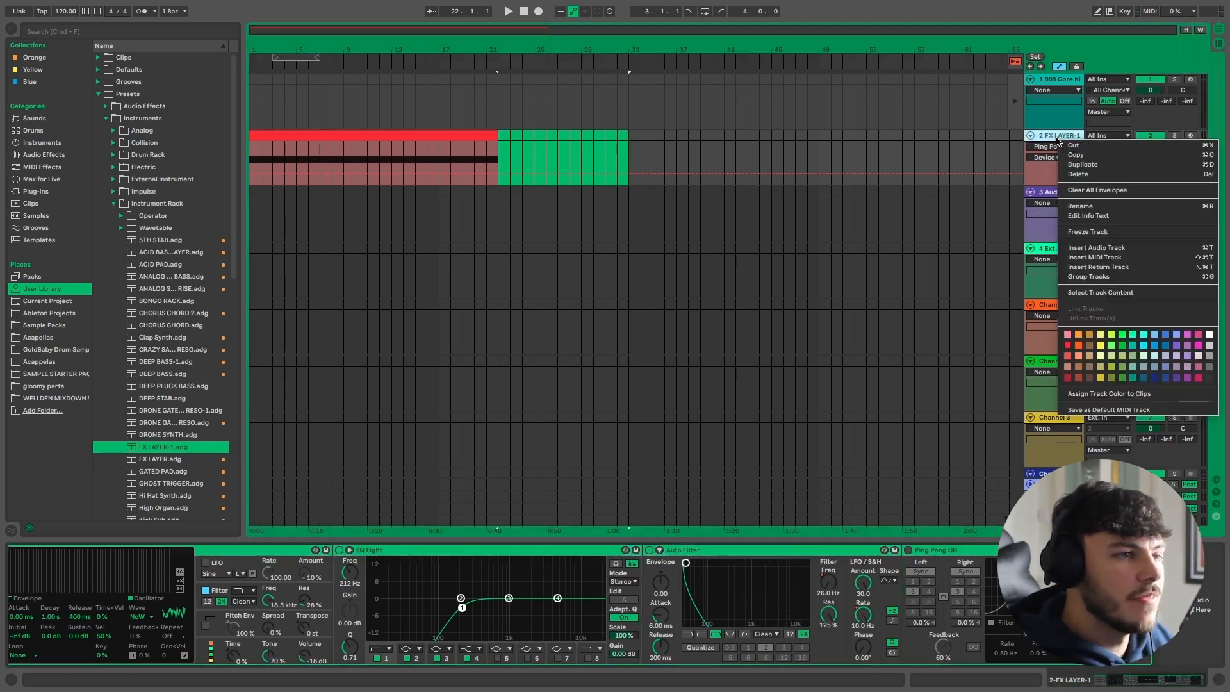
click(1089, 232)
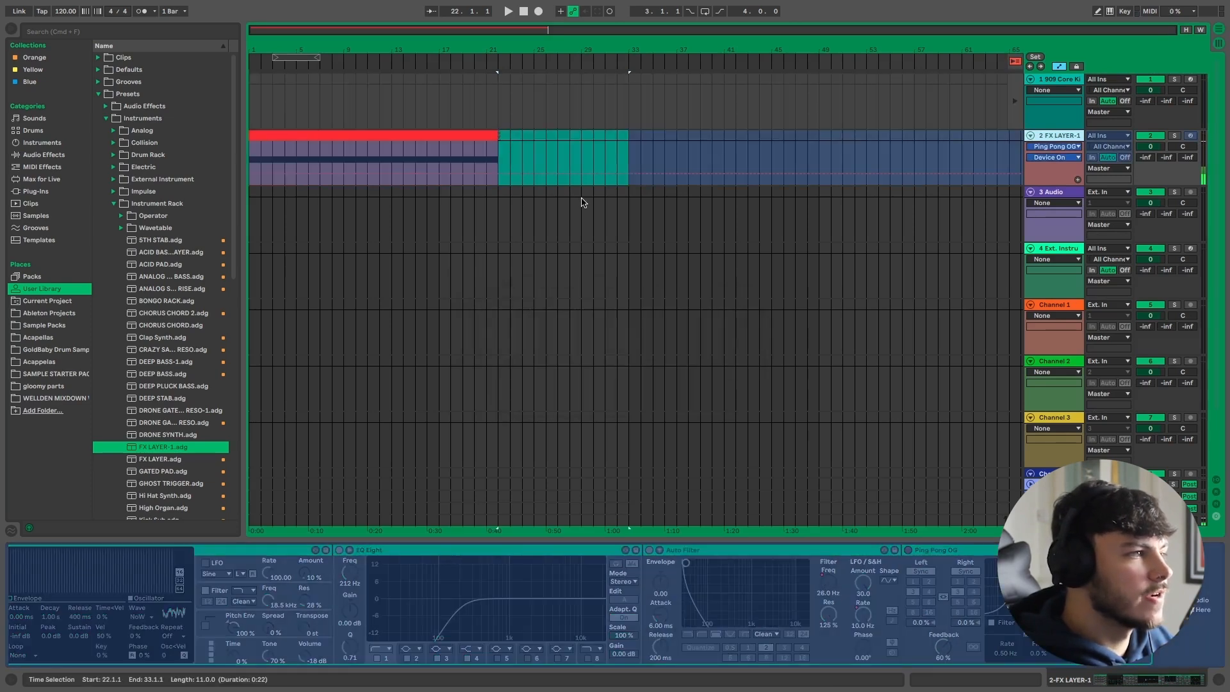
right_click(1066, 139)
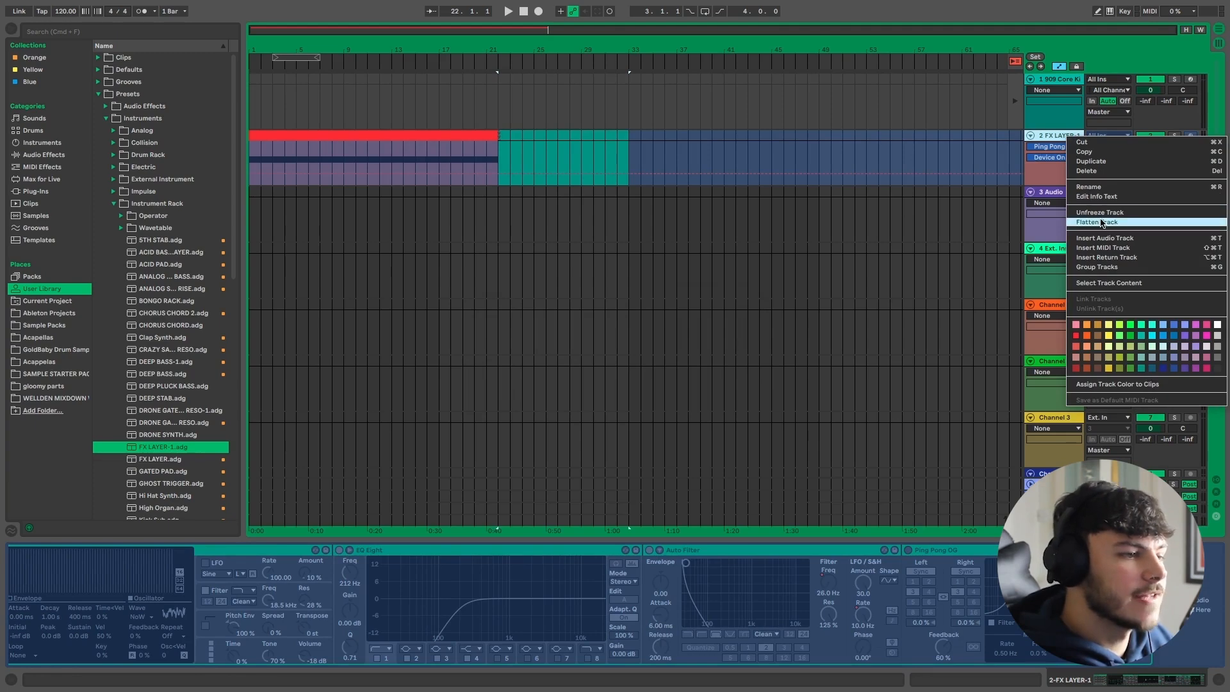
click(1097, 223)
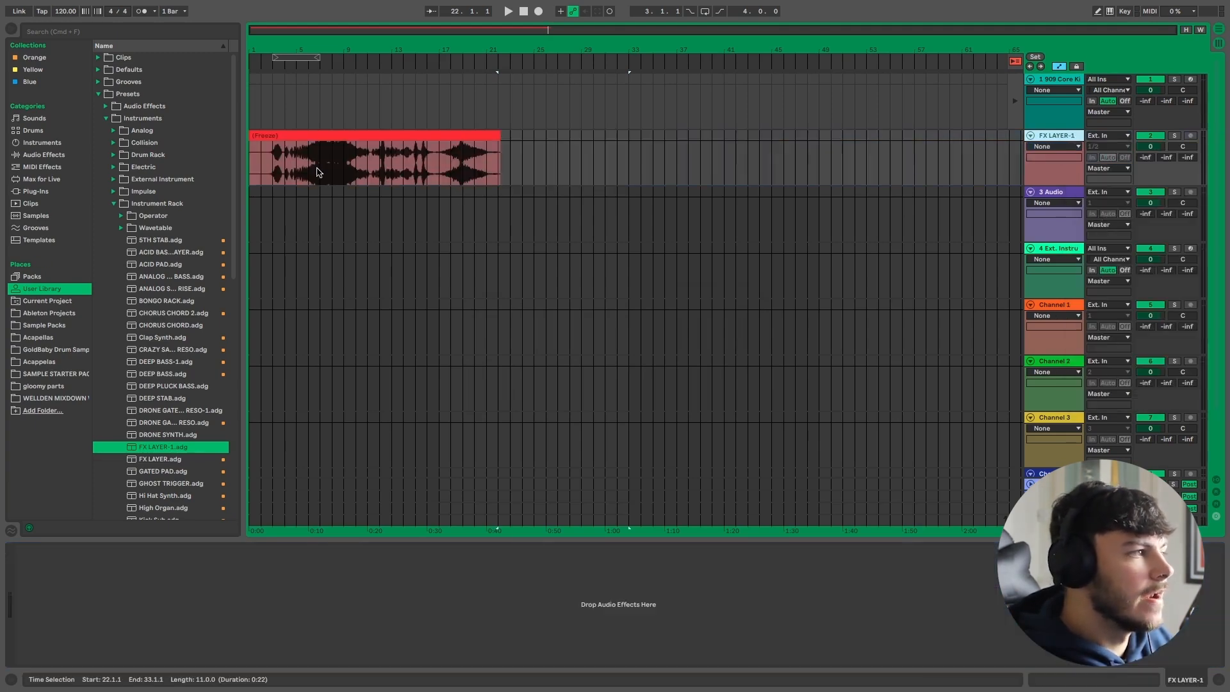
Play the flattened FX LAYER-1 audio from bar 3
scroll(317, 171, up, 5)
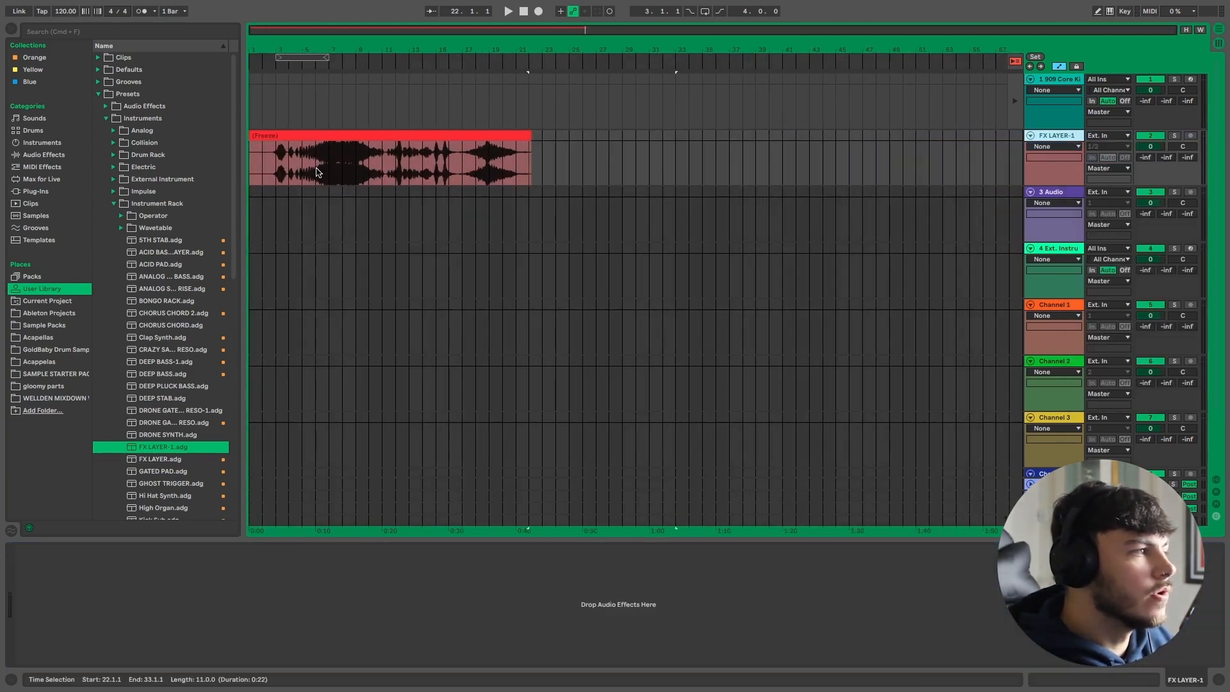
click(274, 172)
scroll(274, 172, up, 3)
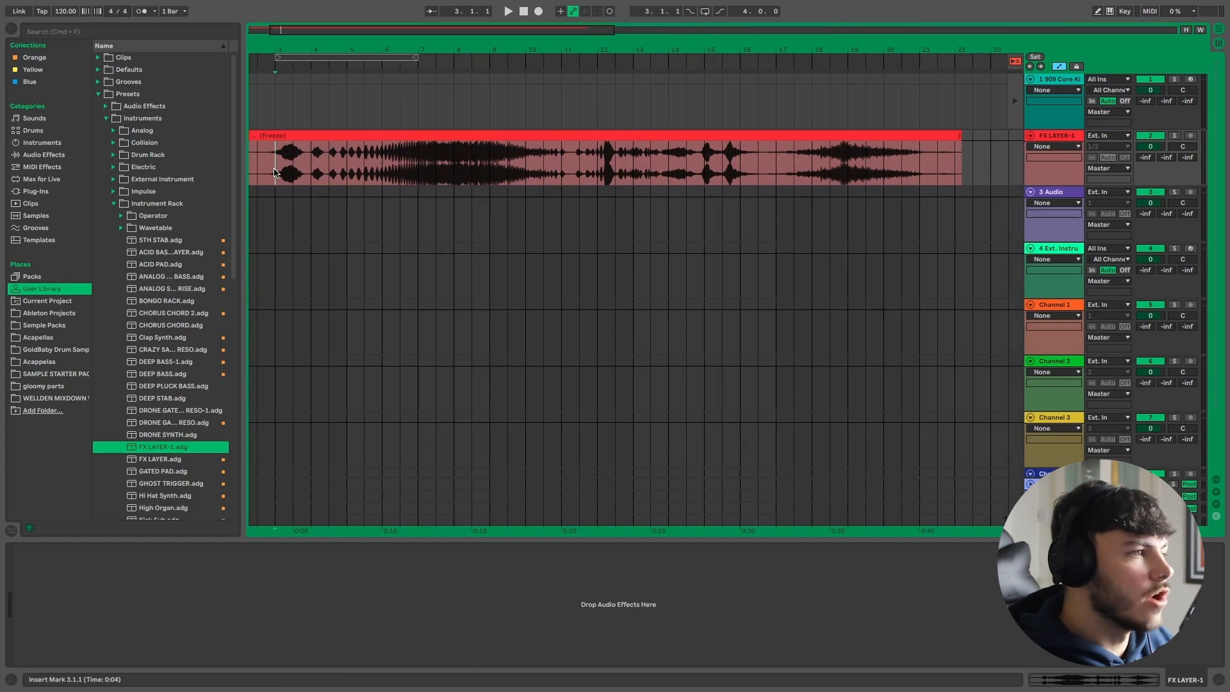
scroll(274, 172, left, 3)
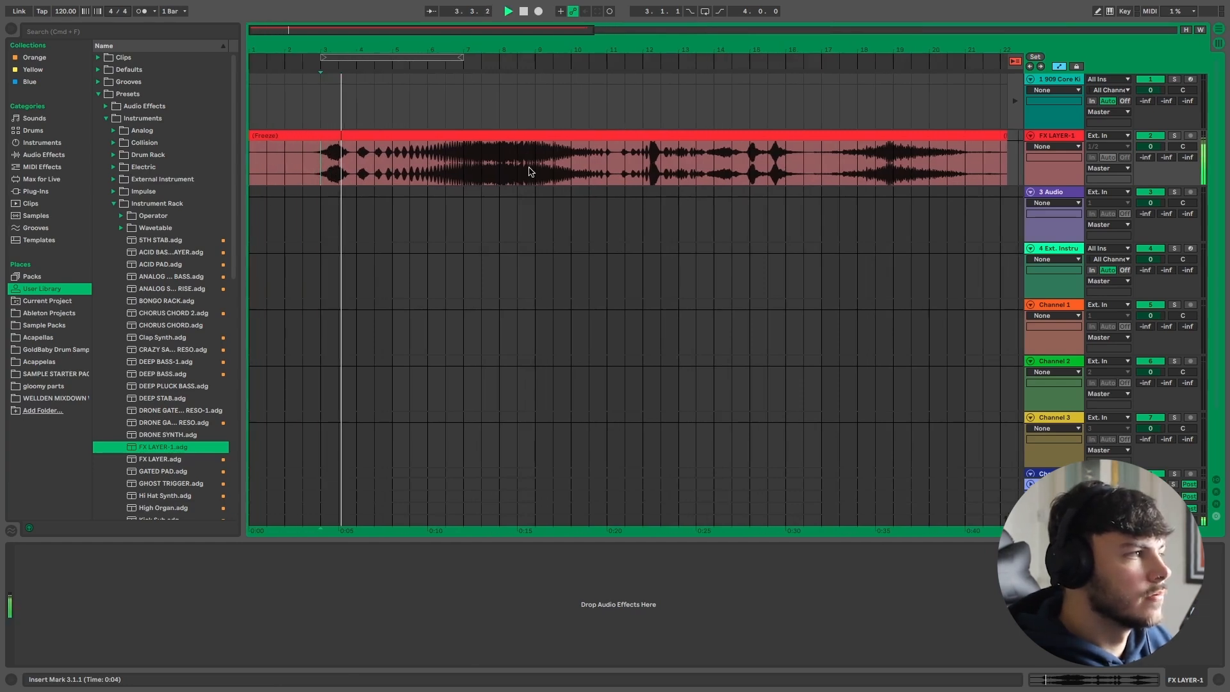
Add the Ping Pong OG delay at 27 % dry/wet to FX LAYER-1 and lower the track volume to -11.2 dB during playback
click(43, 155)
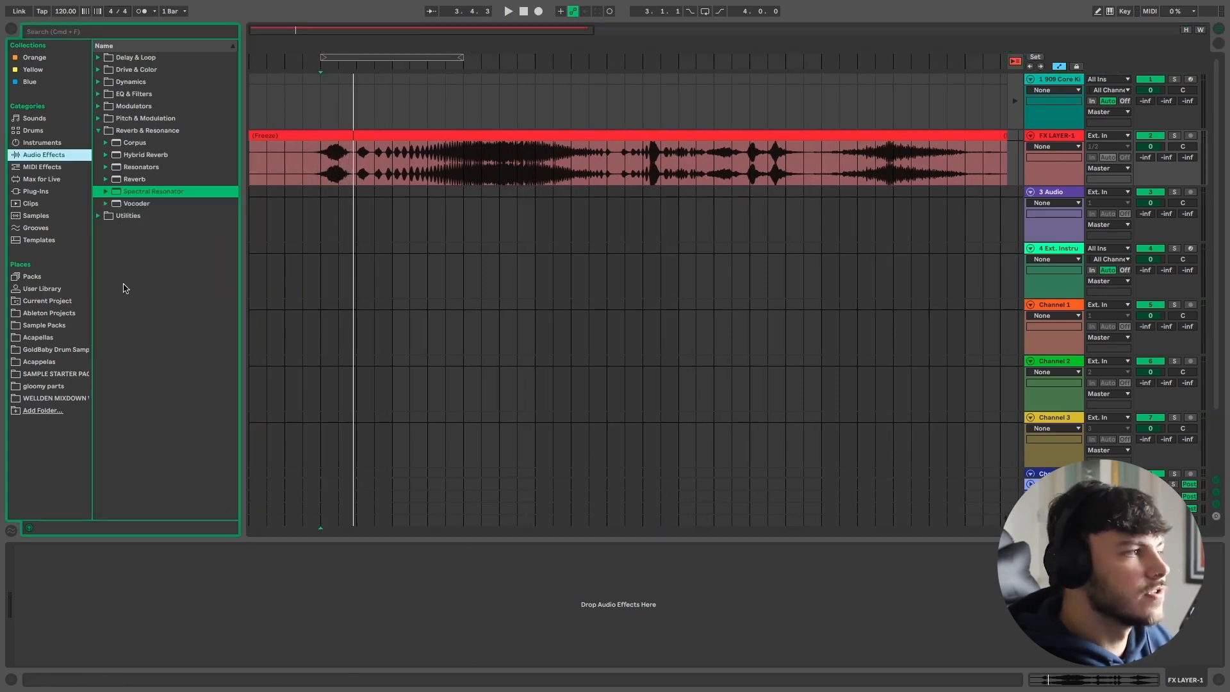
click(32, 70)
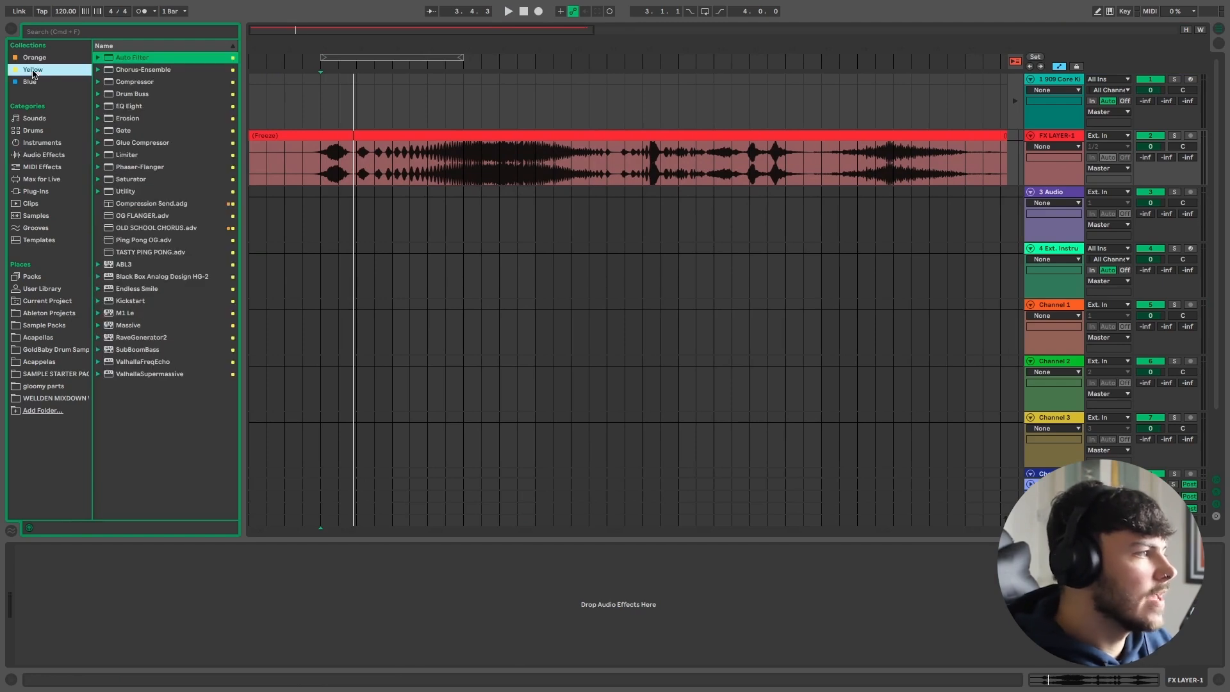
click(142, 241)
drag(221, 615, 232, 648)
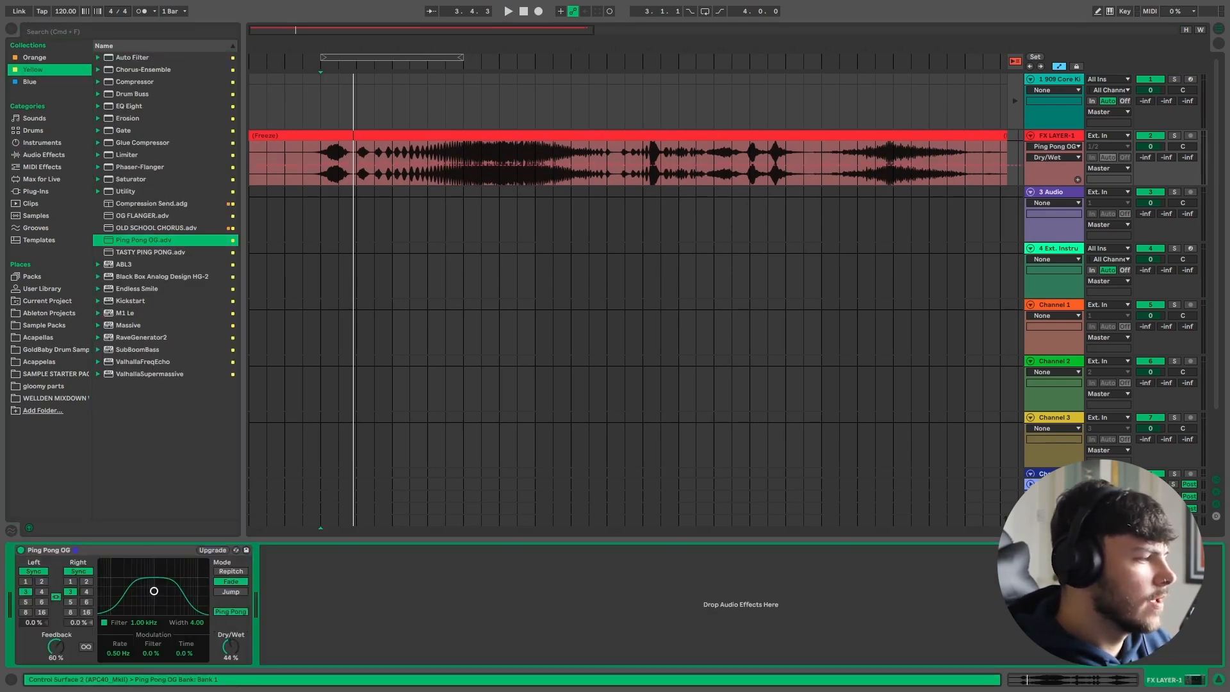
click(326, 157)
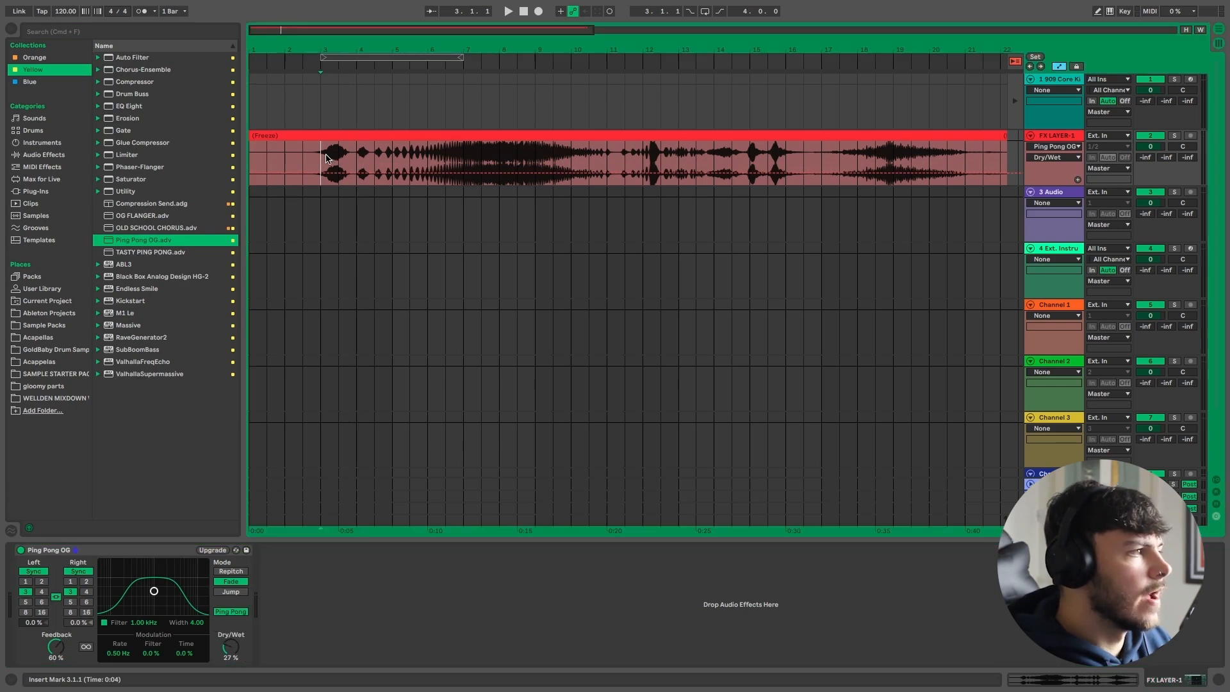
drag(1151, 146, 1151, 159)
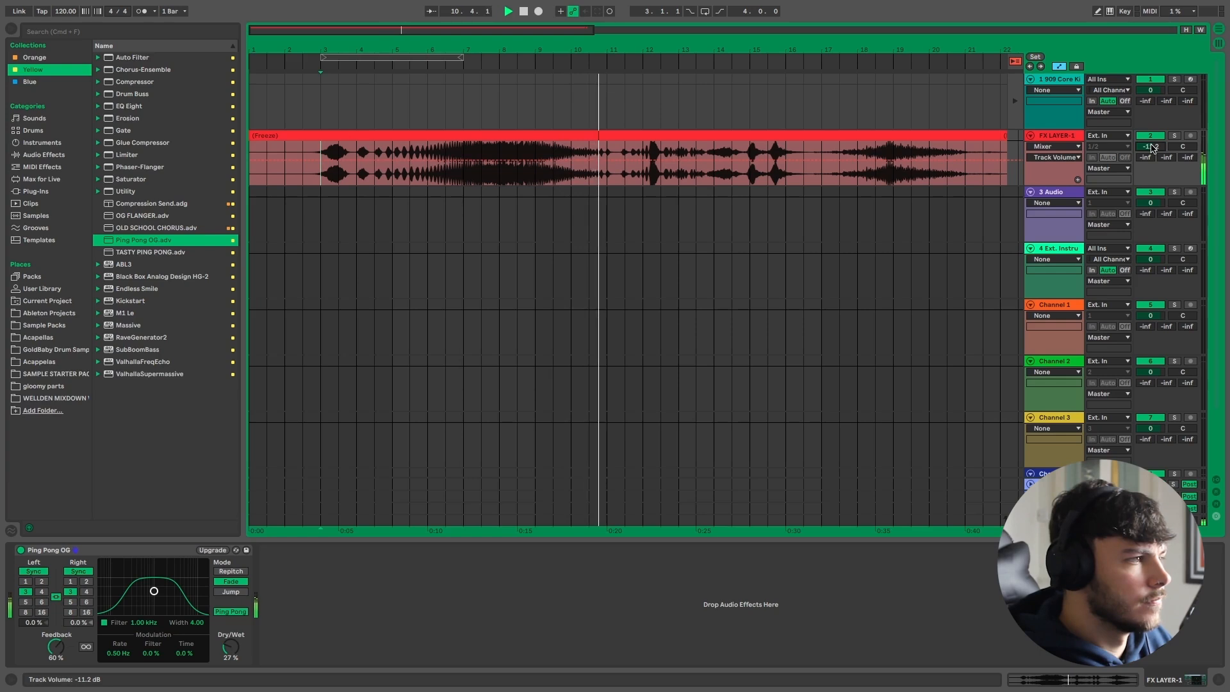
Split the FX LAYER-1 audio at bars 4, 8 and 11 and move the section from bar 8 to 11 onto the 3 Audio track
click(503, 149)
click(357, 151)
key(super+e)
click(606, 150)
key(super+e)
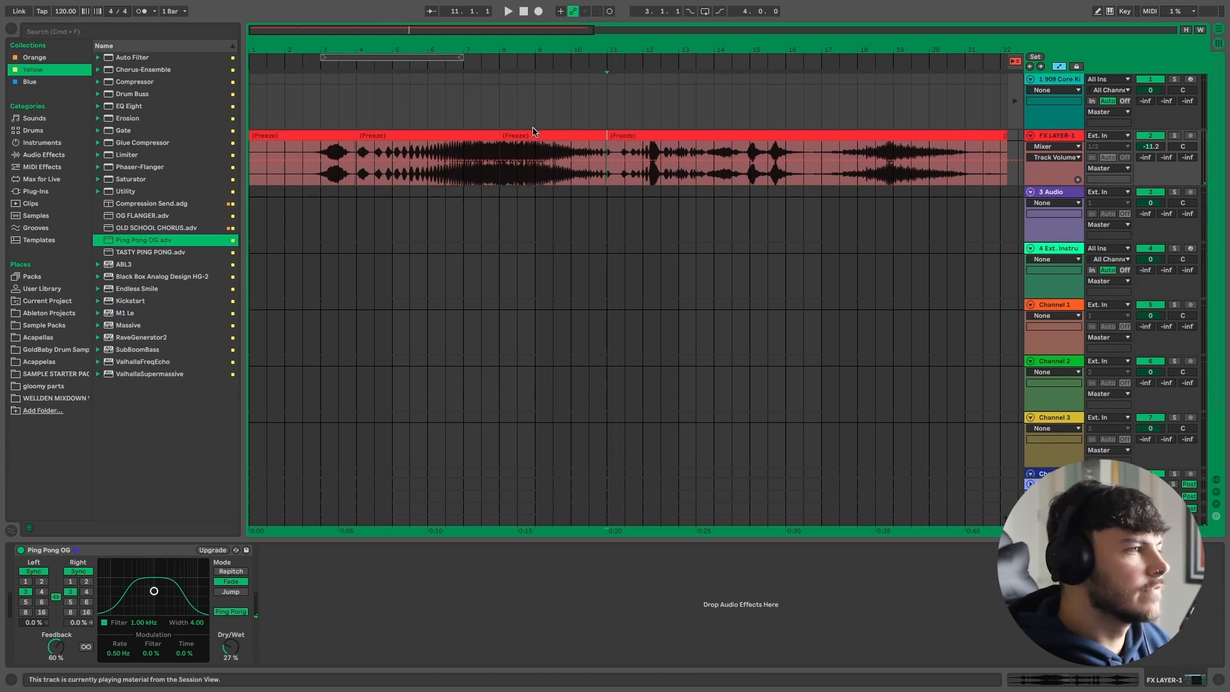
click(535, 132)
drag(534, 132, 537, 193)
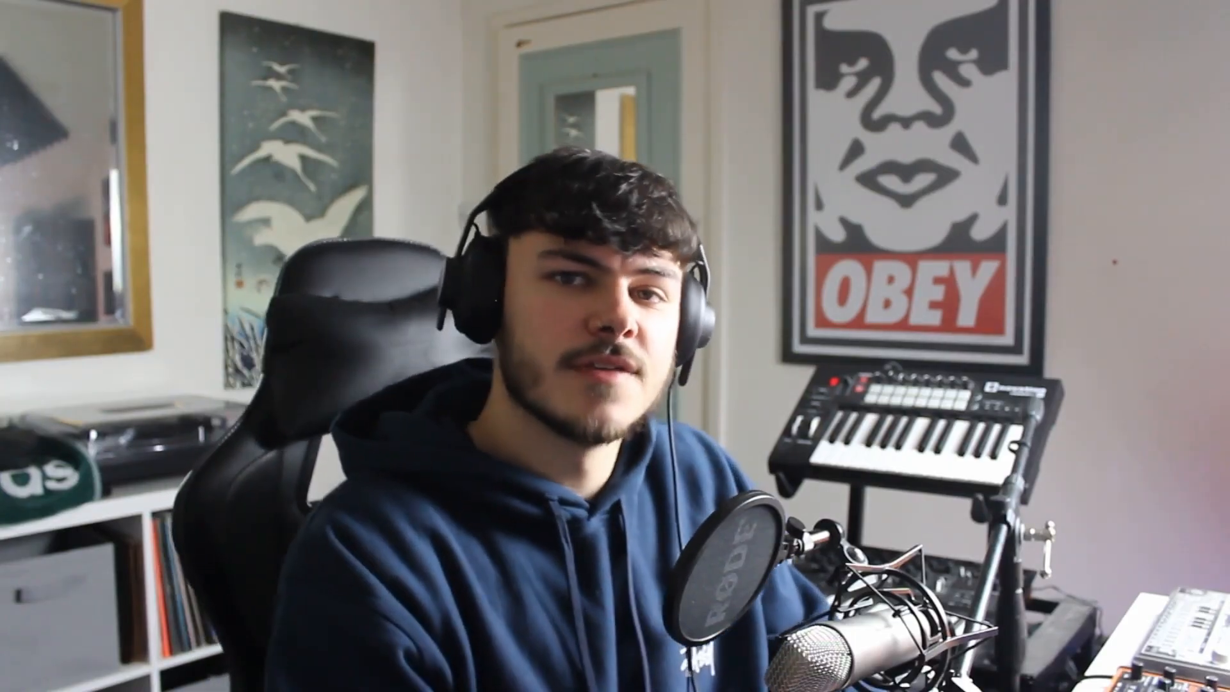